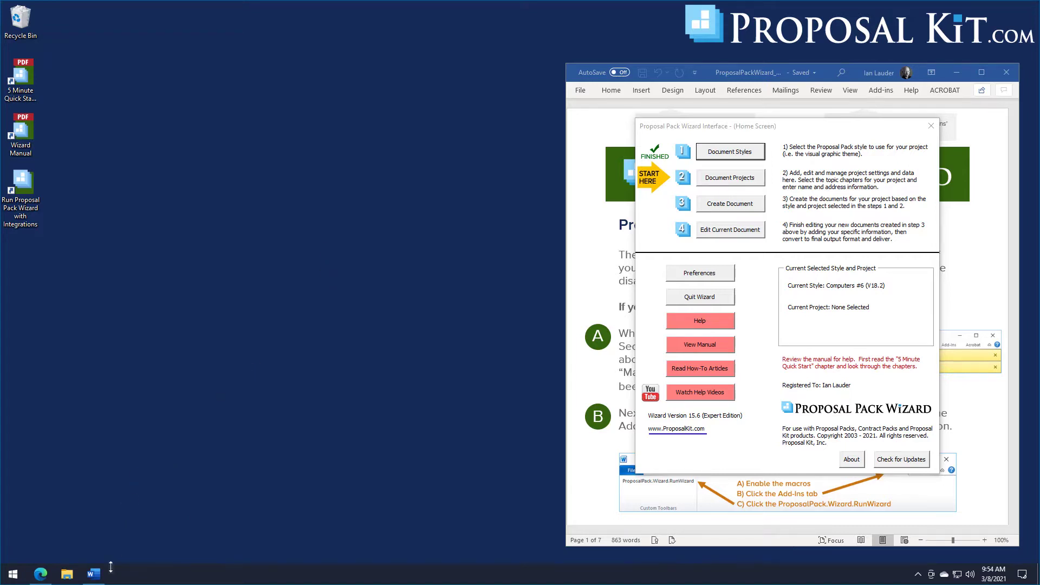
Step: Read through the online article on how to write a feasibility study document, then put the browser away
click(38, 578)
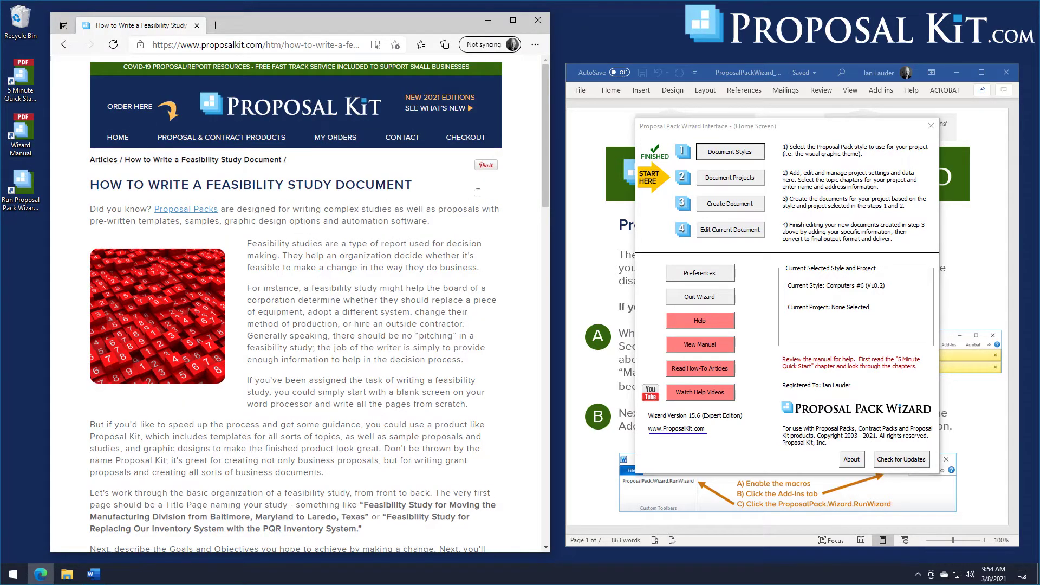
drag(545, 100, 544, 287)
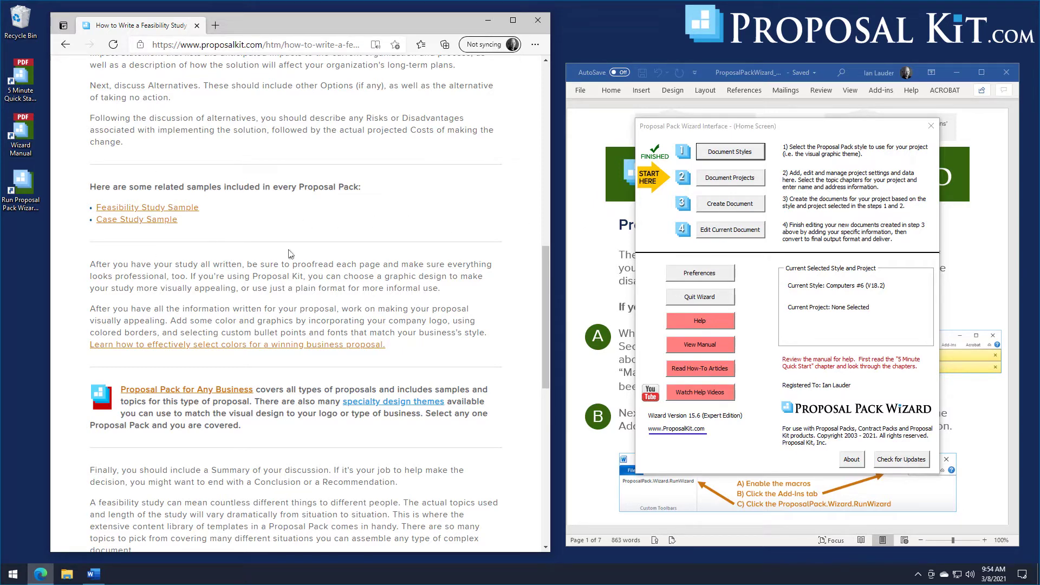
drag(545, 276, 542, 76)
click(488, 20)
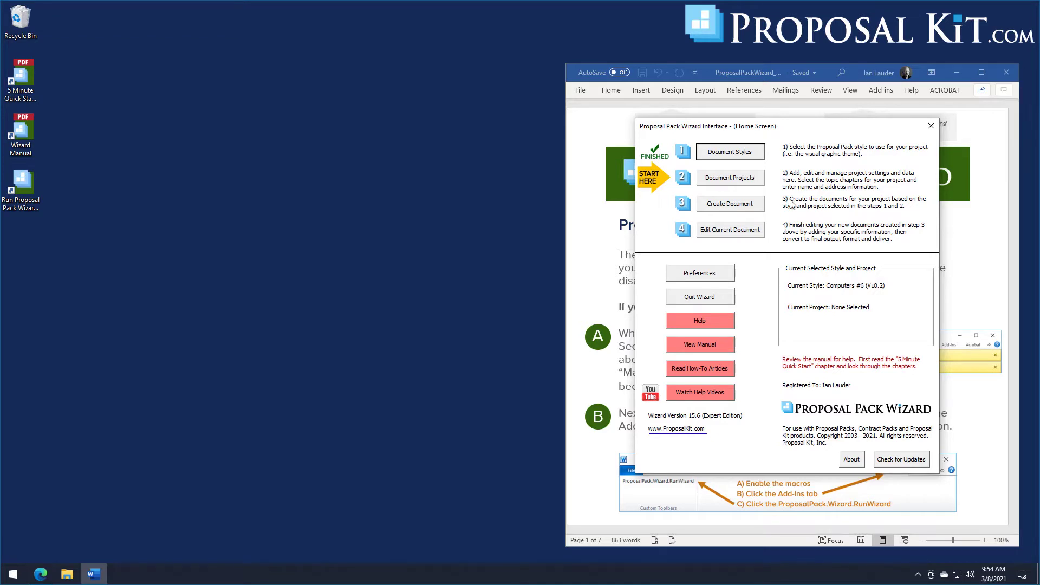
Step: Add a new document project with Excel dynamic links turned off and open its document selection
click(721, 182)
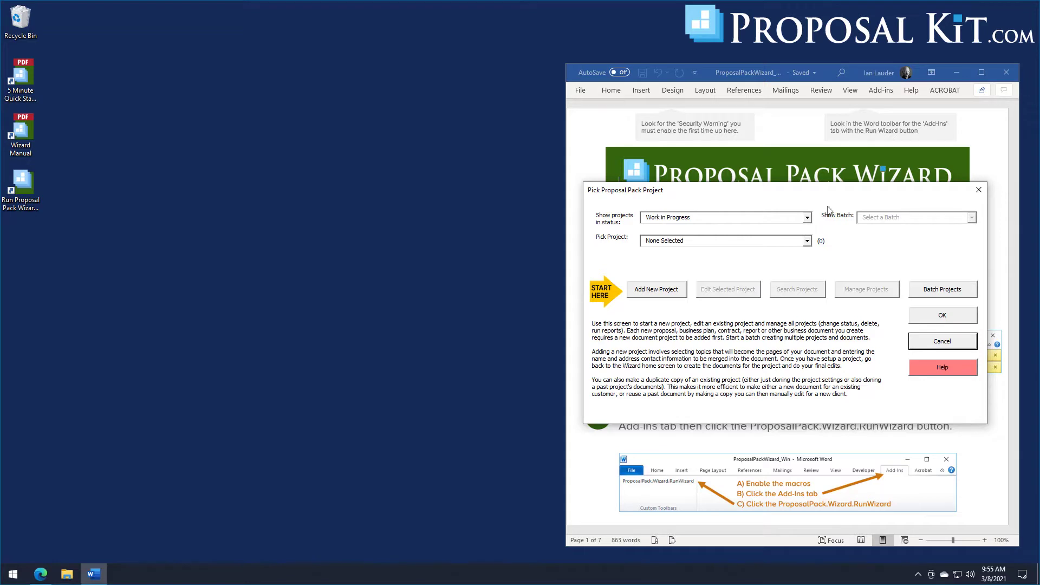
drag(835, 191, 838, 173)
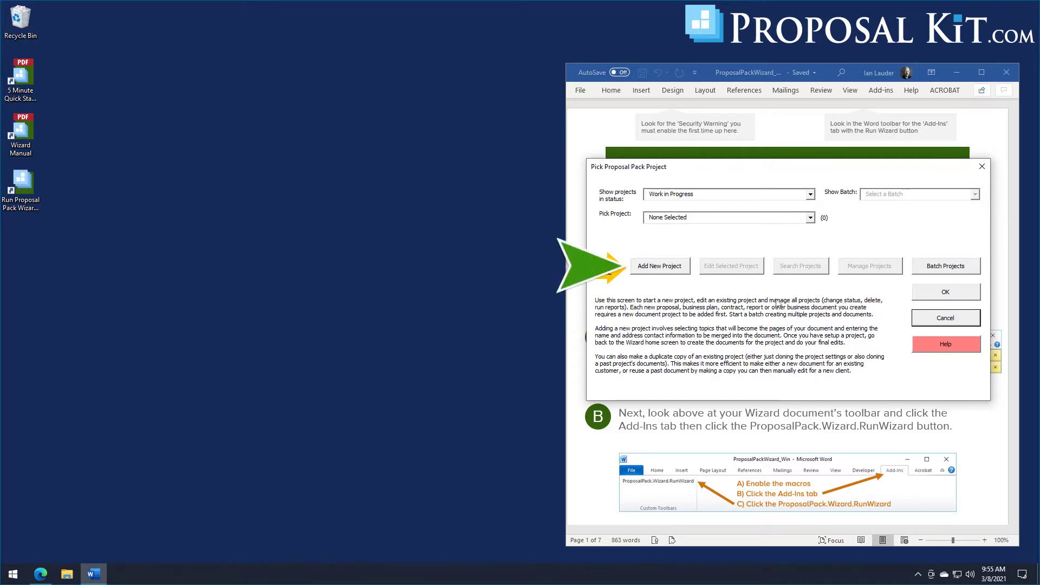
click(662, 266)
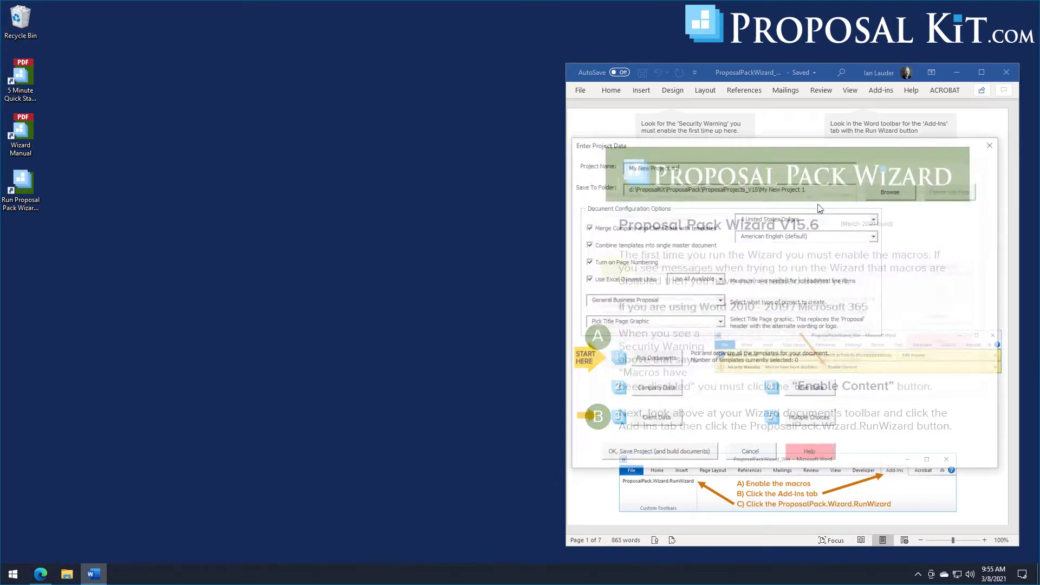
click(621, 281)
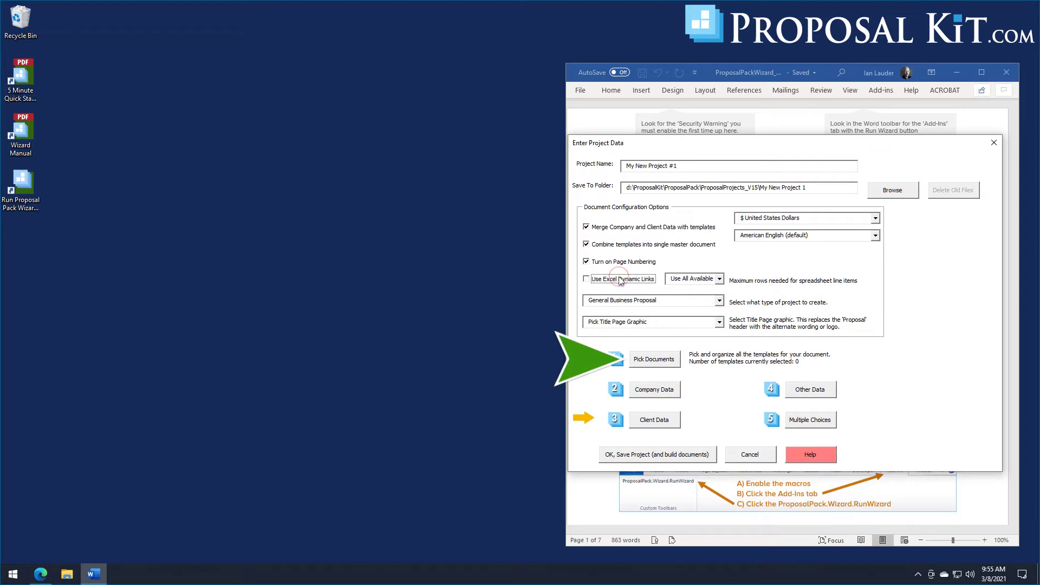
click(652, 365)
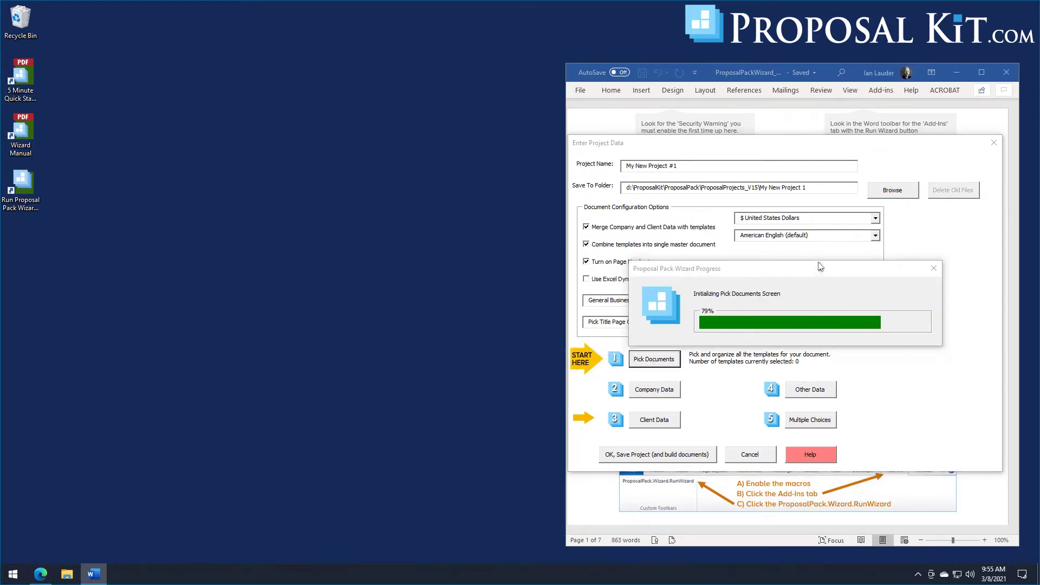
drag(766, 140, 772, 129)
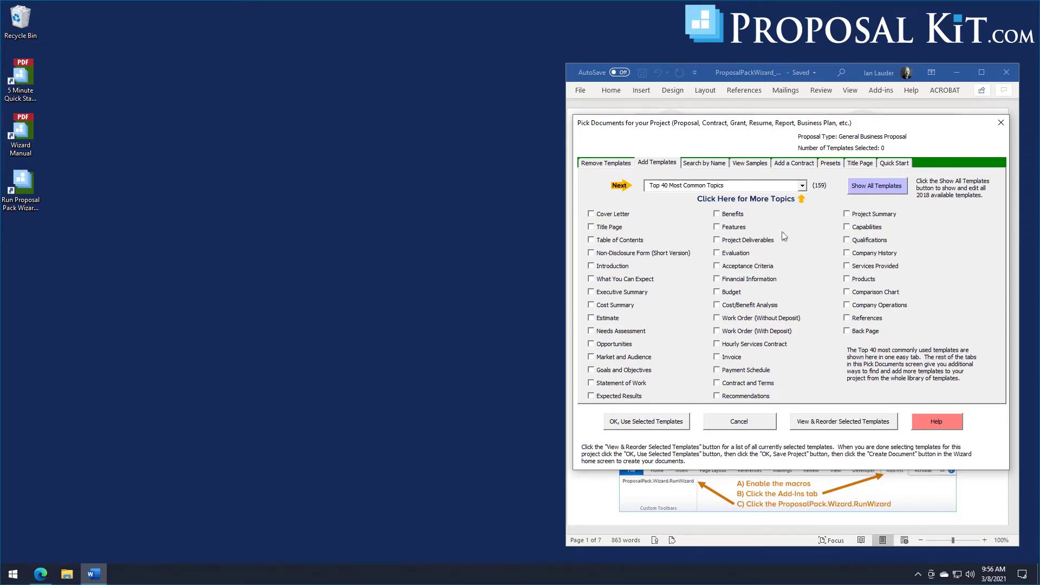
Step: Browse the template topic categories and the options for searching templates by name
click(802, 186)
drag(806, 211, 809, 402)
click(821, 267)
click(747, 266)
click(701, 165)
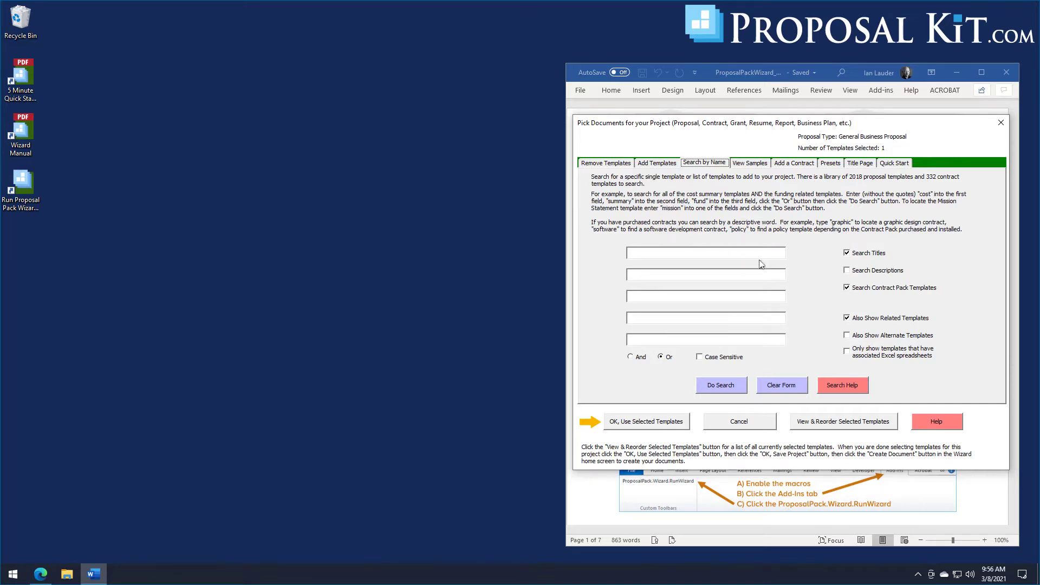
Step: Open the PDF of the completed Feasibility Study Sample, skim all its pages, and close it
click(753, 165)
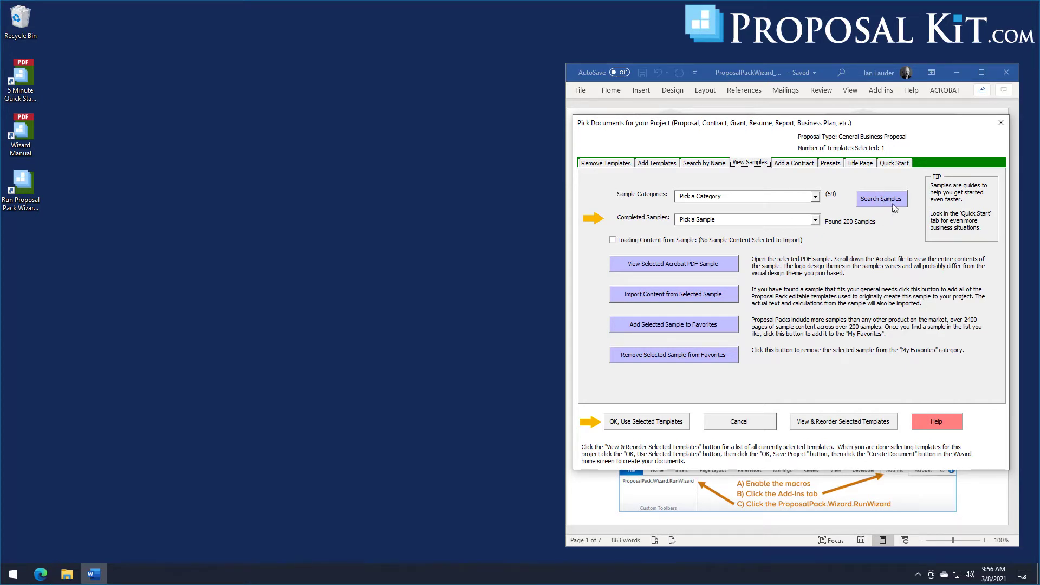
click(815, 220)
drag(818, 248, 818, 316)
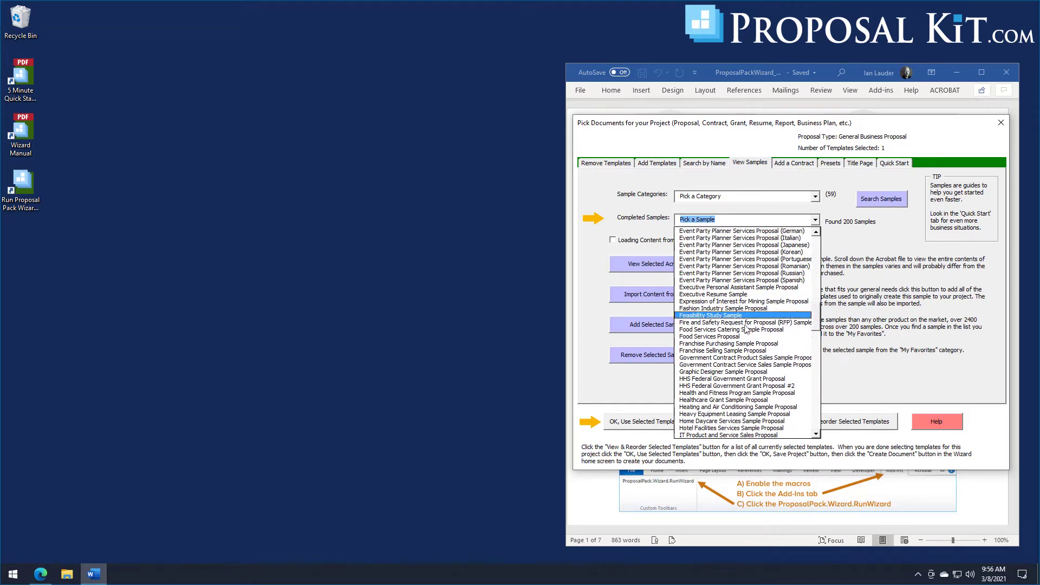
click(718, 316)
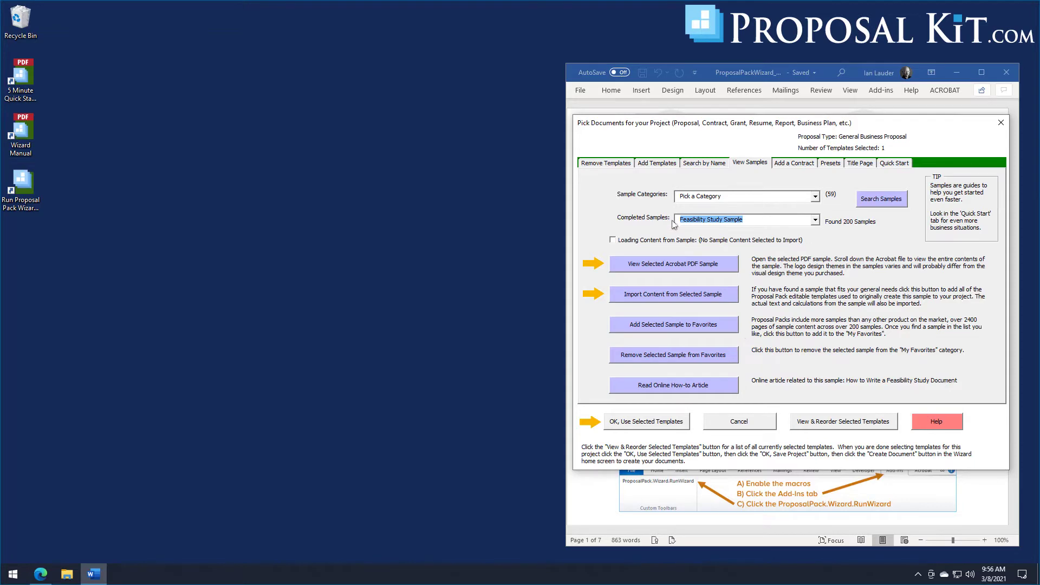
click(666, 265)
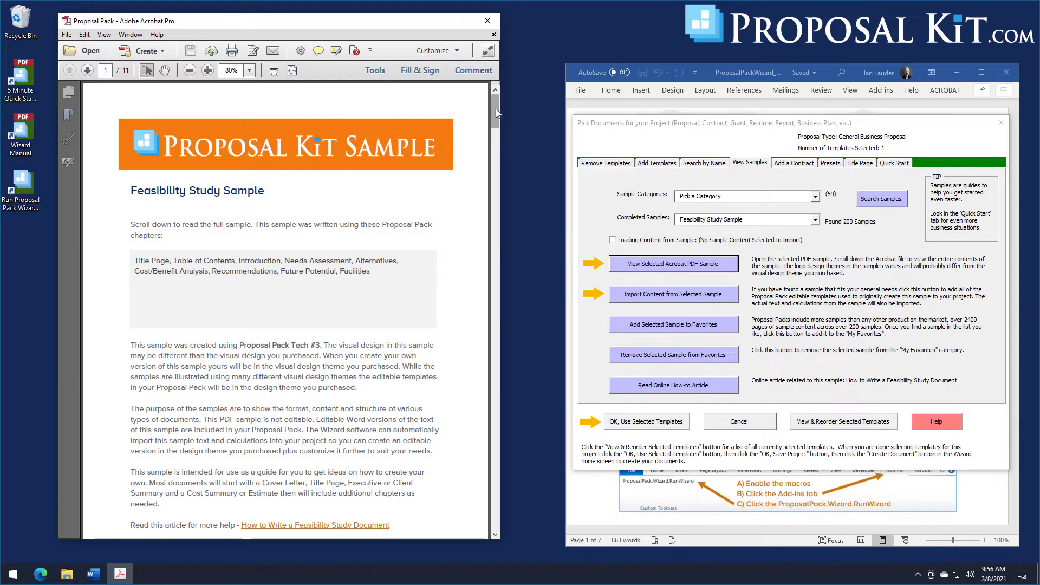
drag(496, 112, 502, 431)
drag(495, 411, 498, 103)
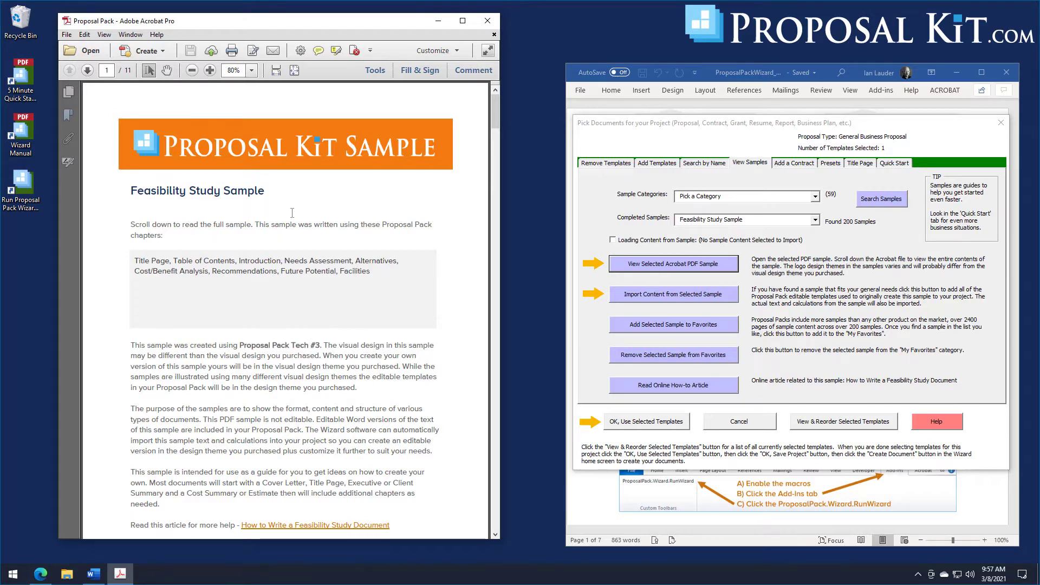
click(487, 21)
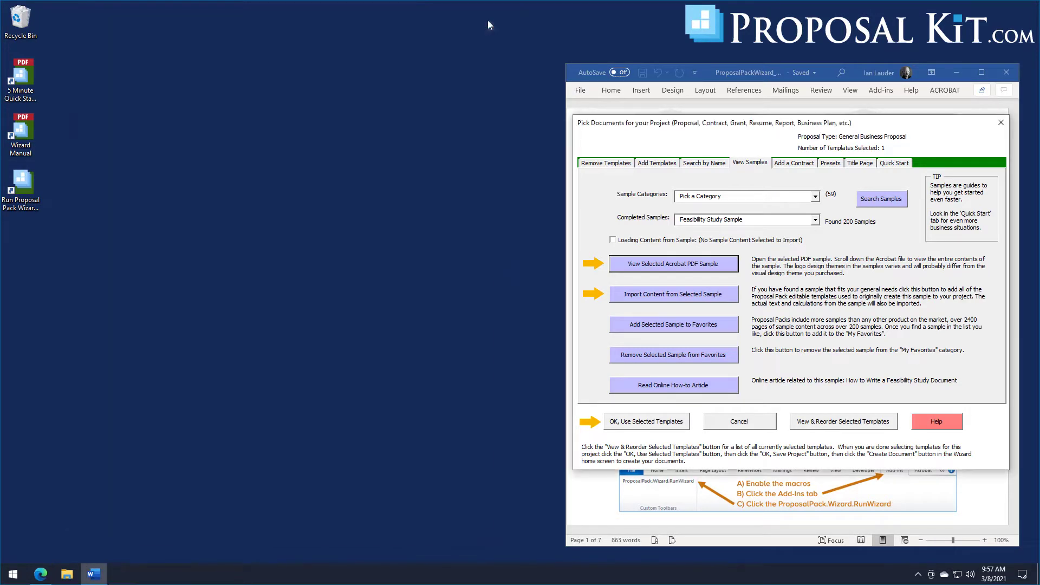
Step: Search the quick start import lists for "feasi"
click(890, 164)
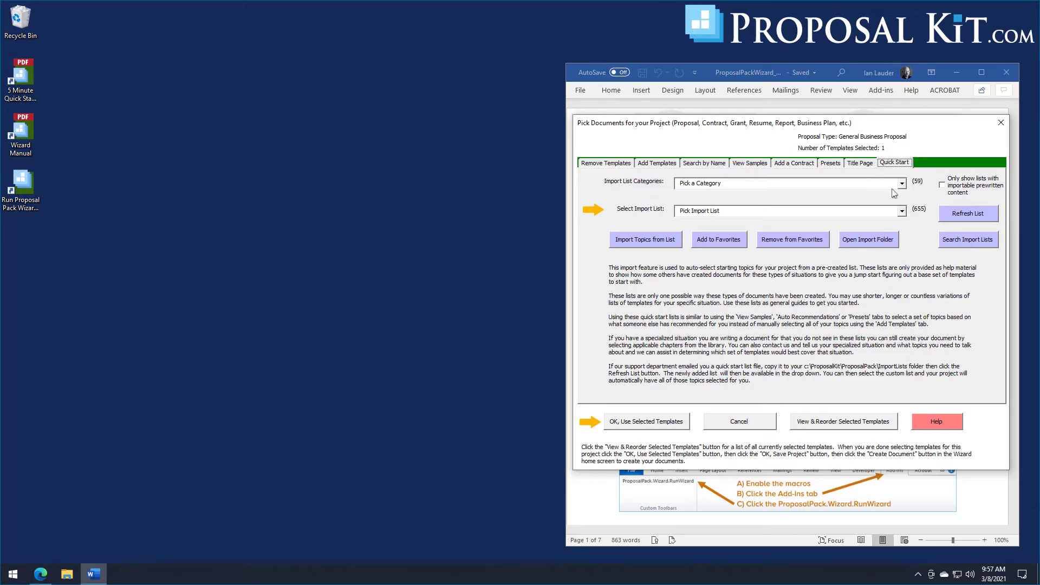
click(970, 245)
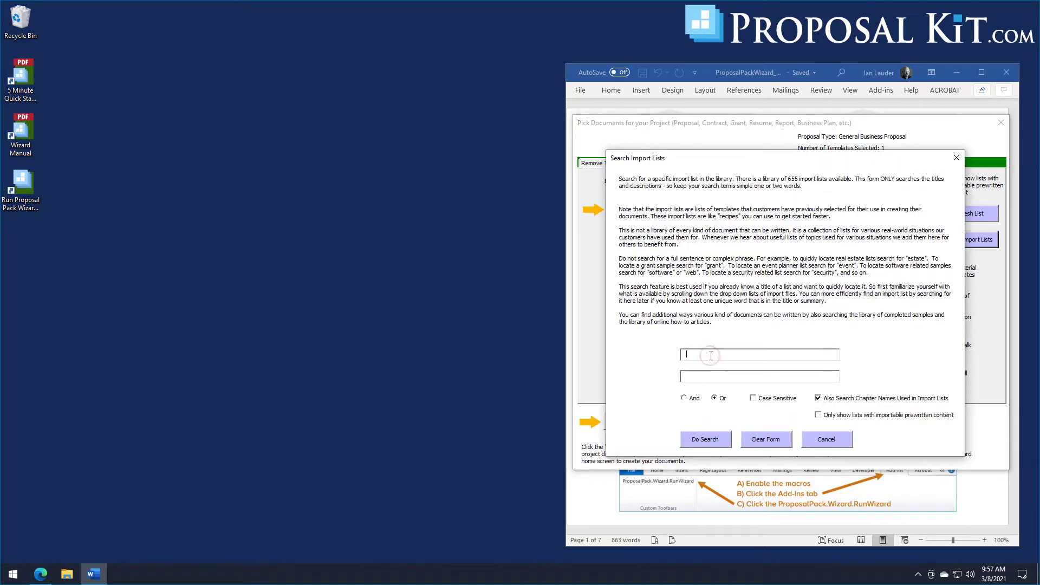
text(feasi)
click(705, 439)
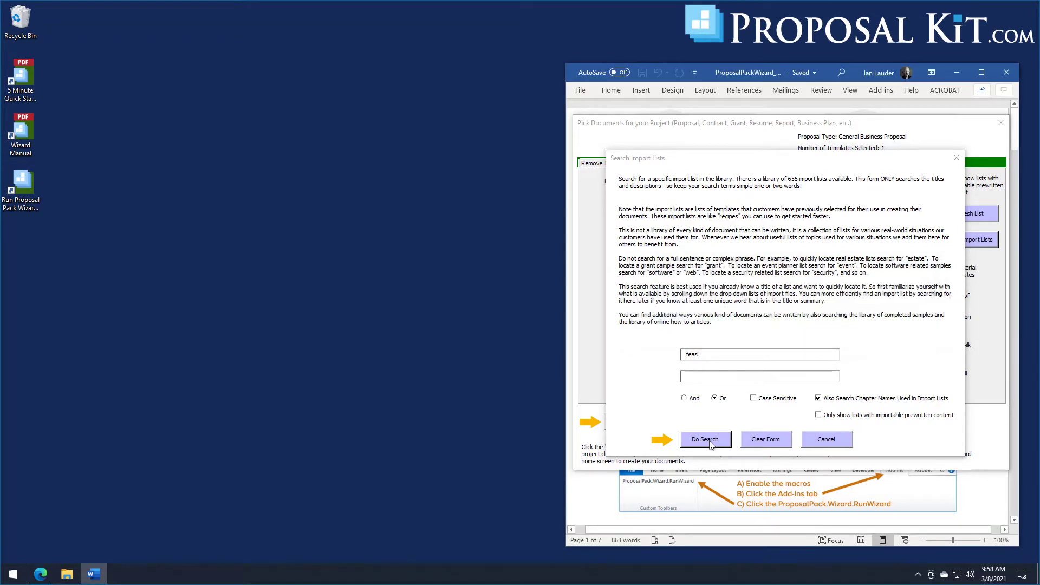
click(705, 439)
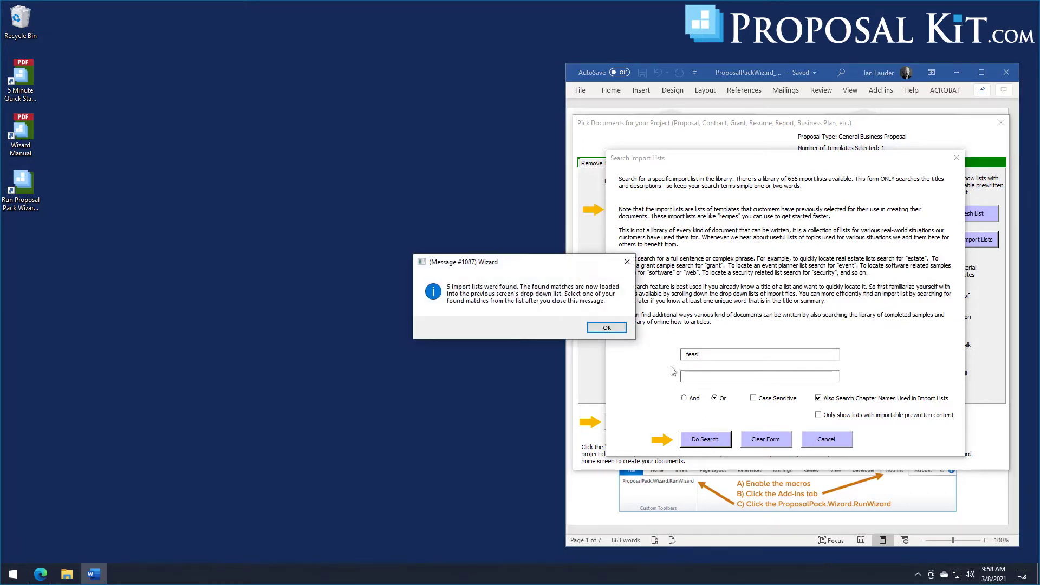
click(609, 326)
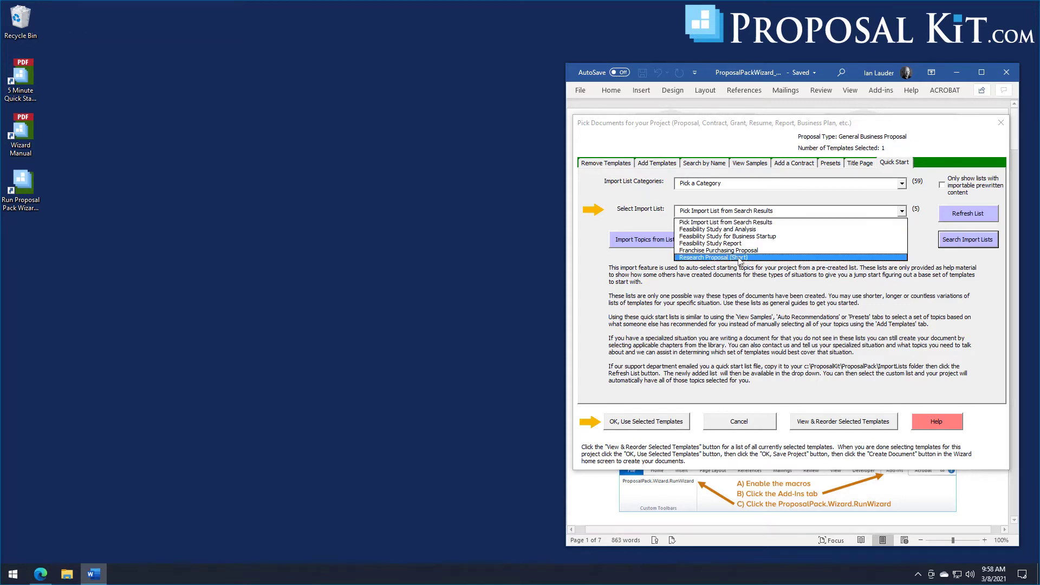
Step: Import the Feasibility Study Report topics with their pre-written sample content, replacing the existing template selection, and accept the template order
click(729, 245)
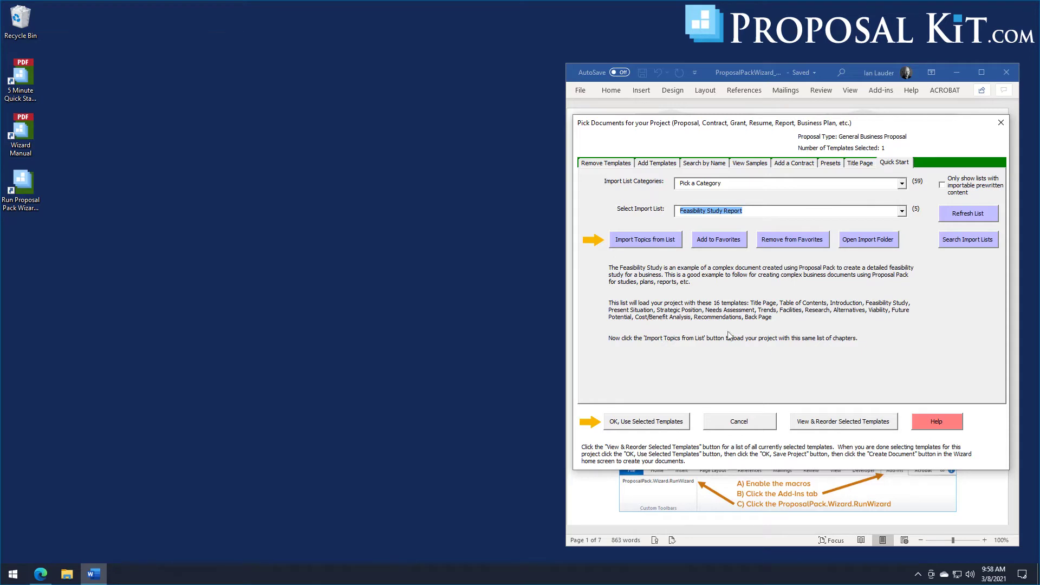
click(646, 244)
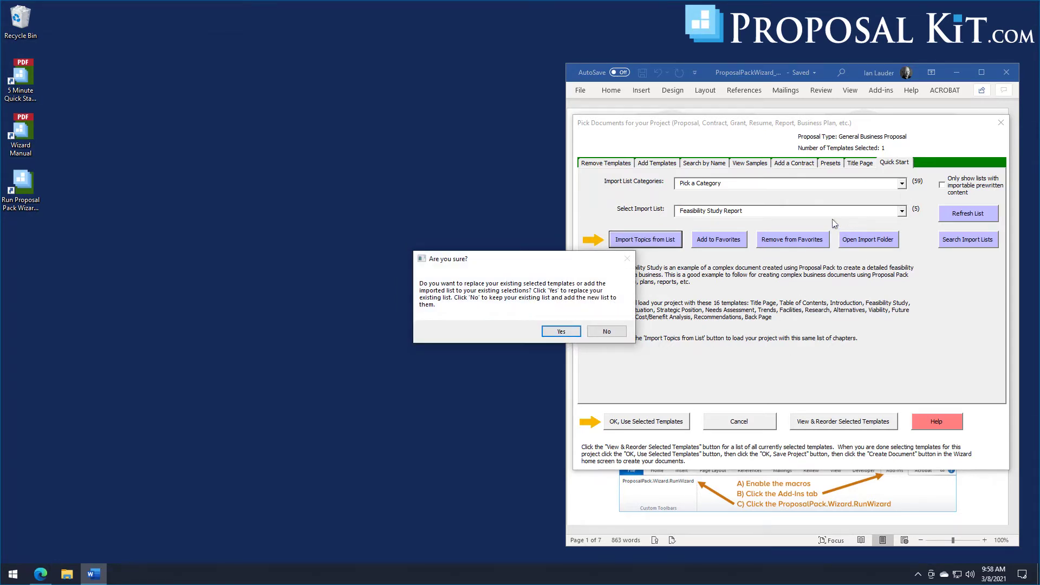
click(563, 331)
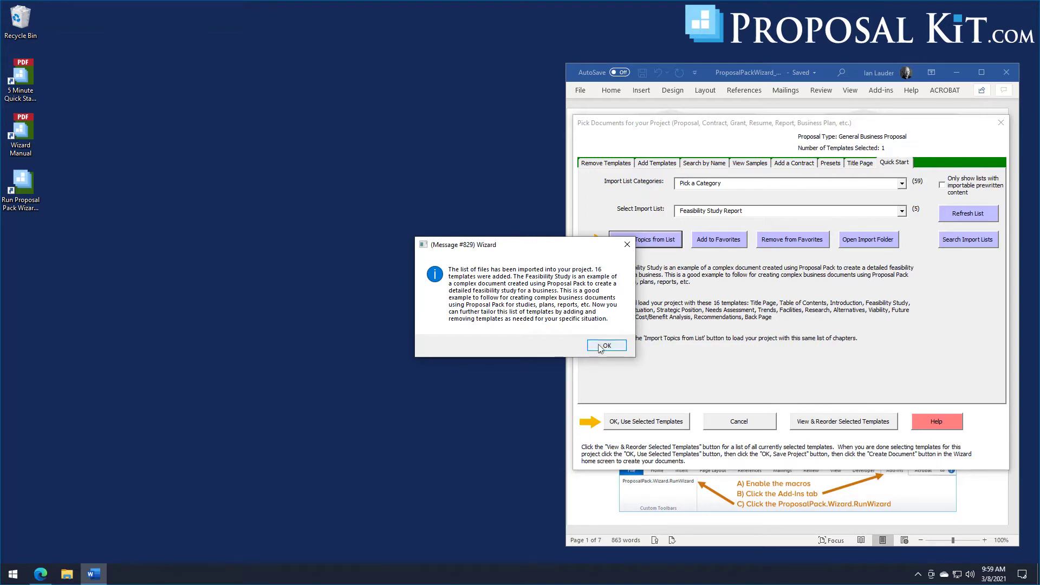
click(601, 346)
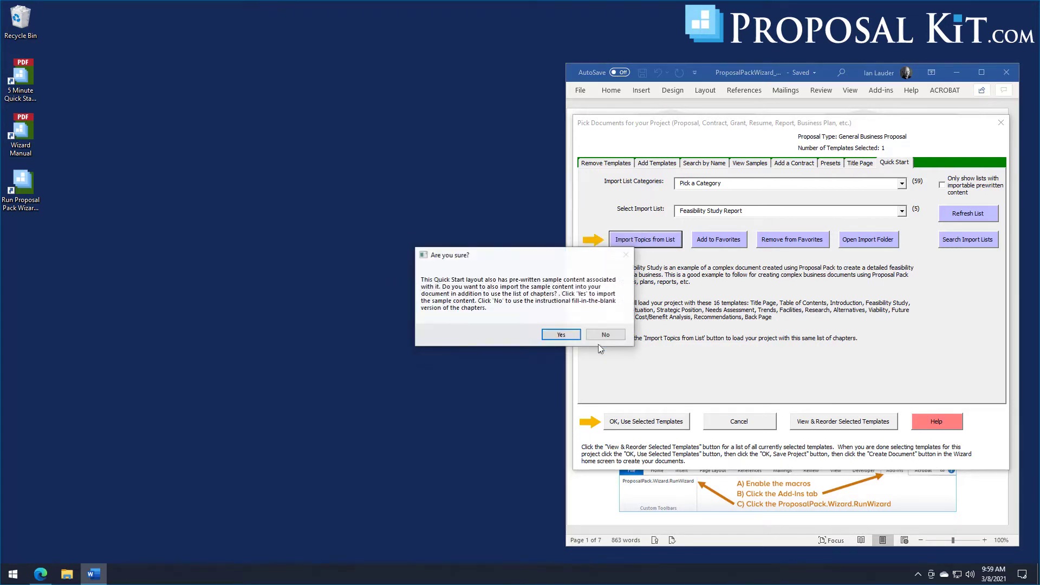
click(561, 336)
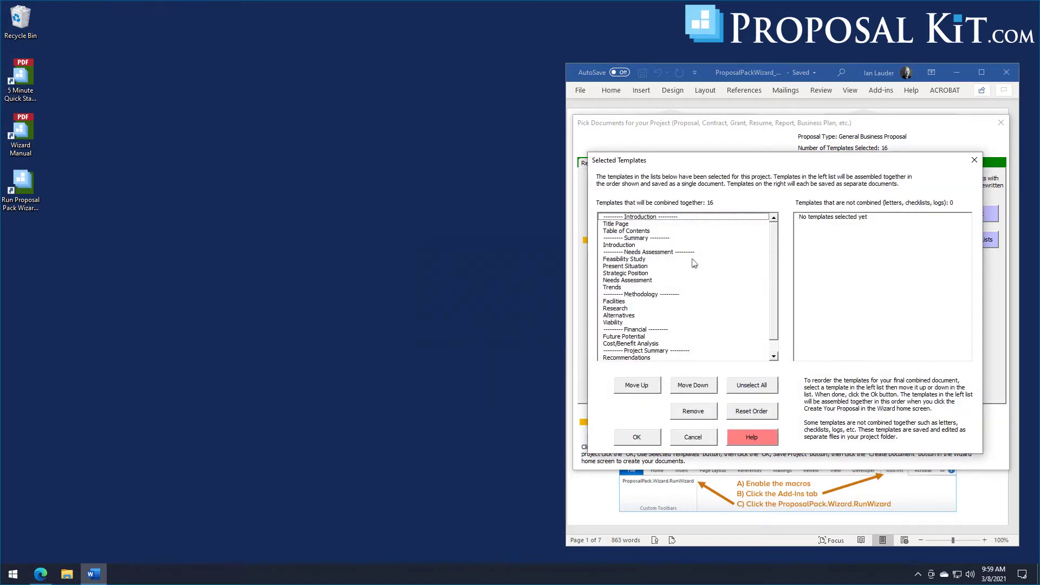
mouse_move(772, 240)
mouse_down()
mouse_move(774, 291)
mouse_move(774, 239)
mouse_up()
click(637, 437)
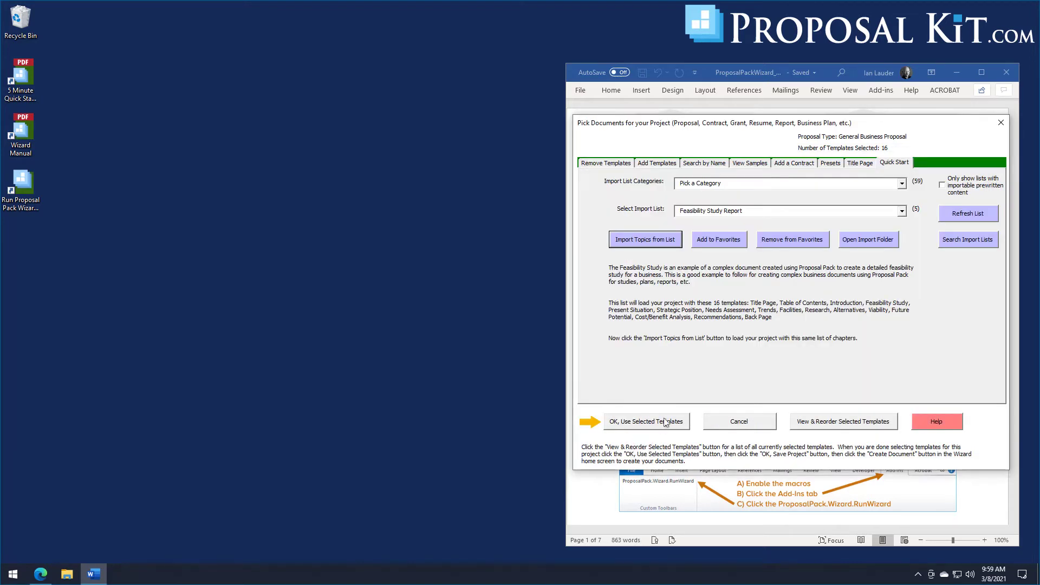
Step: Check the selected templates, apply them to the project, and accept the prefilled company information
click(656, 164)
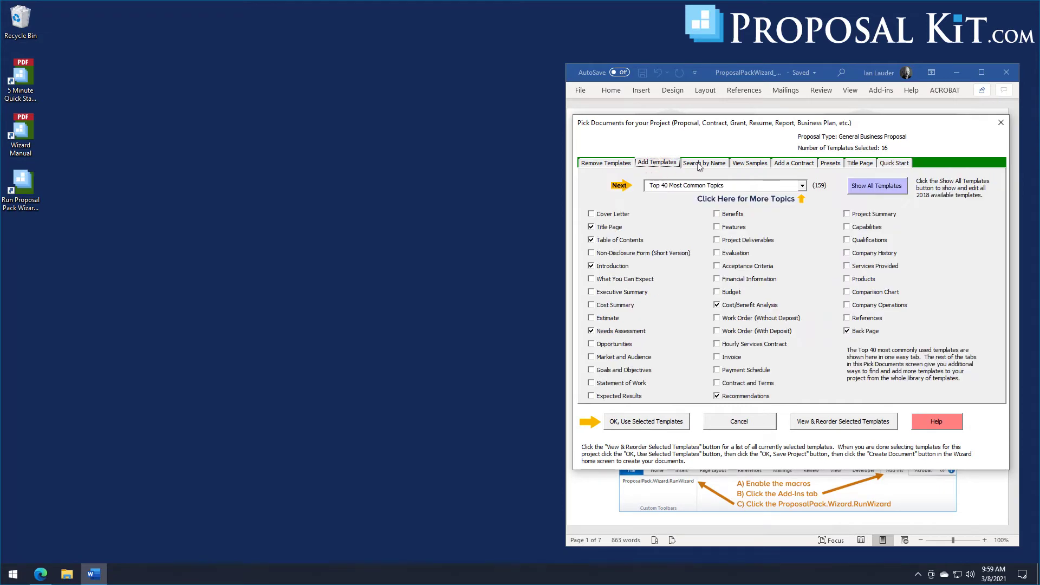
click(699, 165)
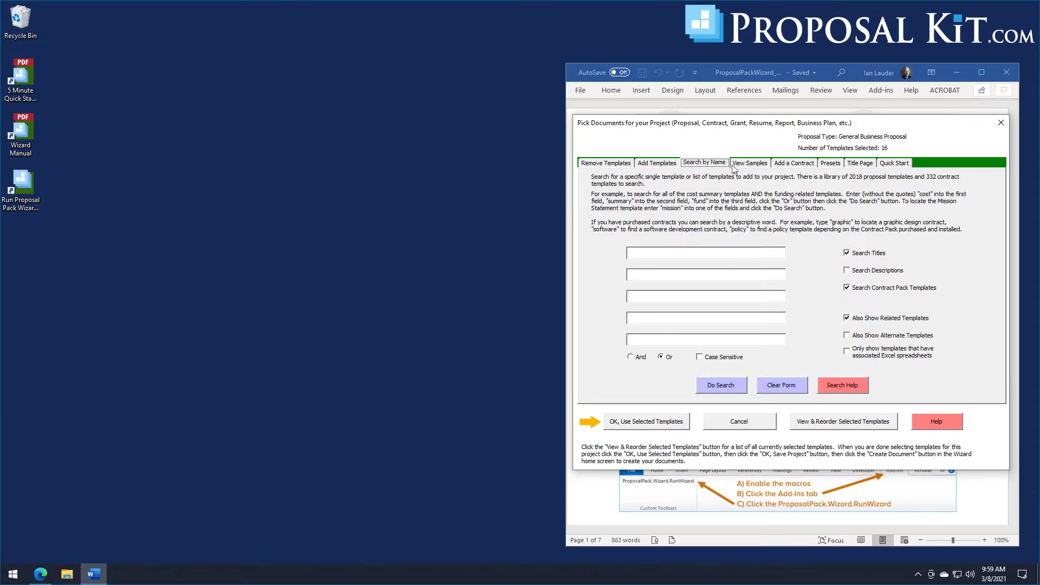
click(658, 163)
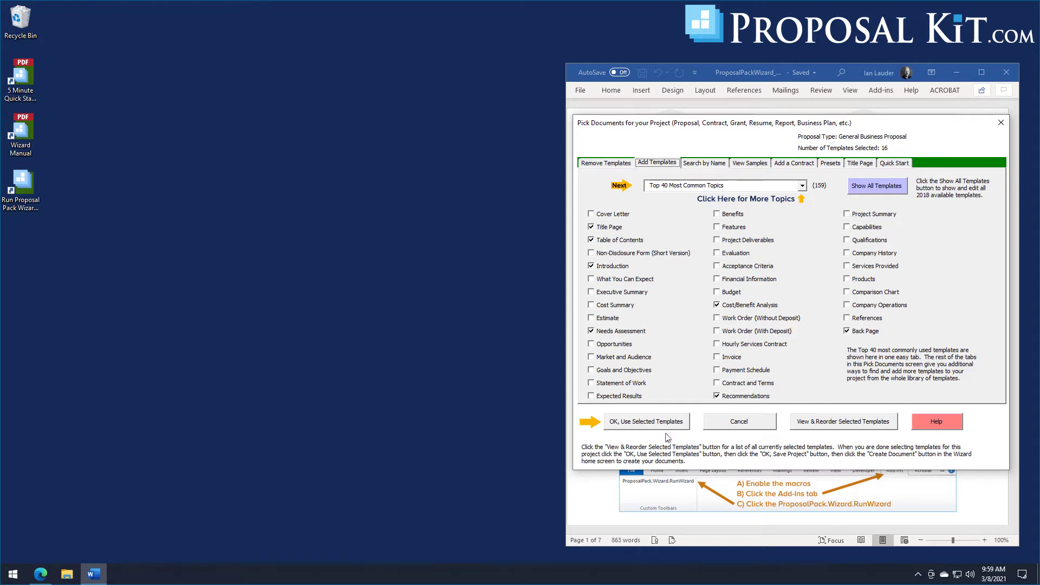
click(641, 423)
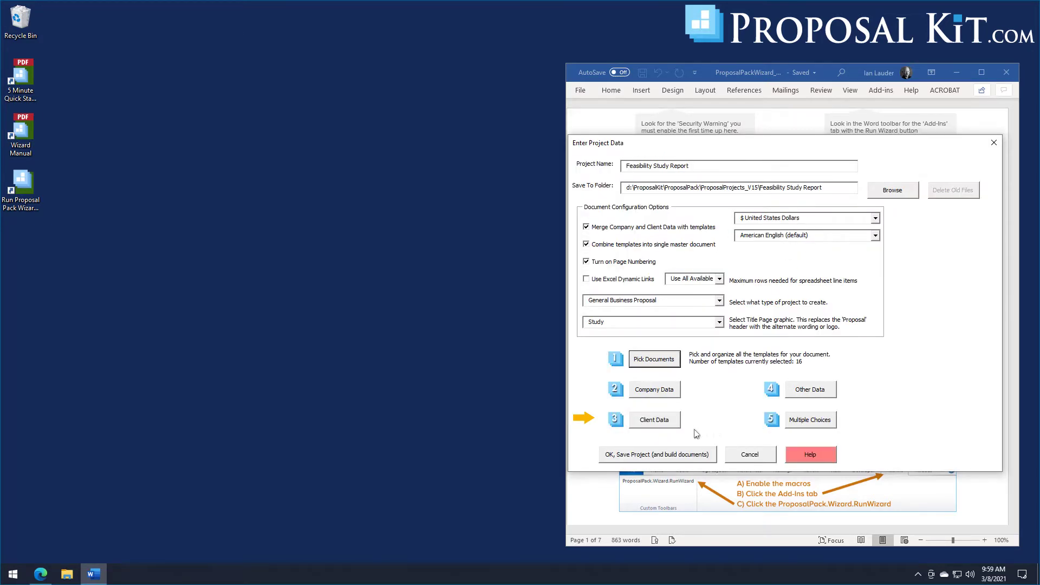
click(653, 390)
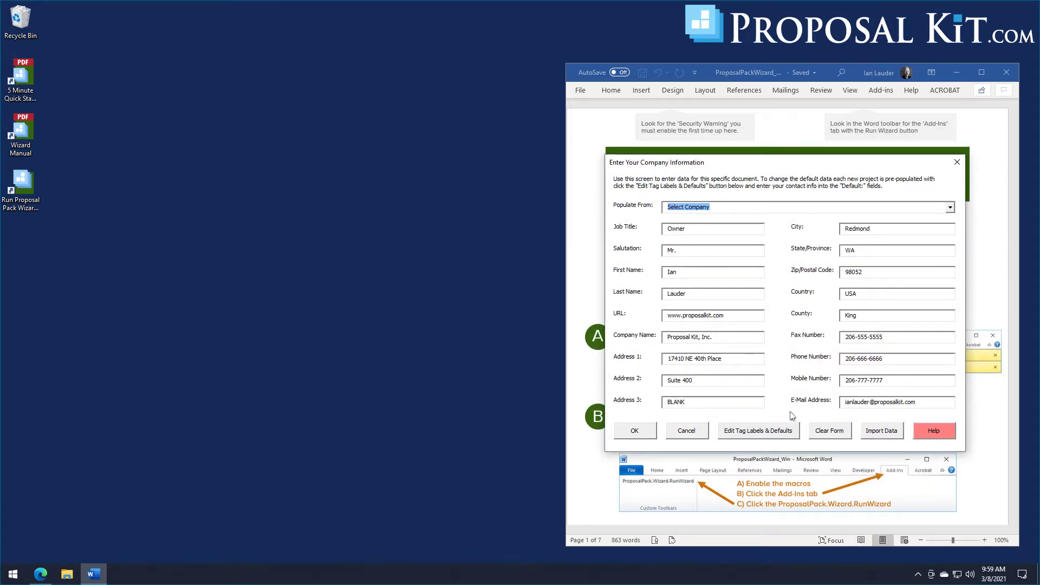
click(634, 431)
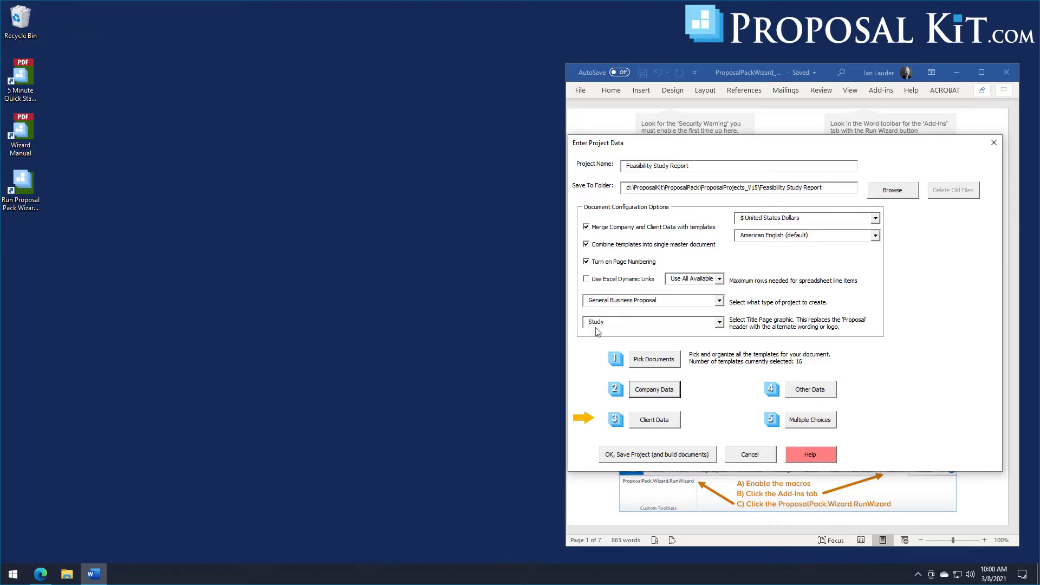
Step: Browse the available title page graphic options for the project, keeping Study selected
click(719, 323)
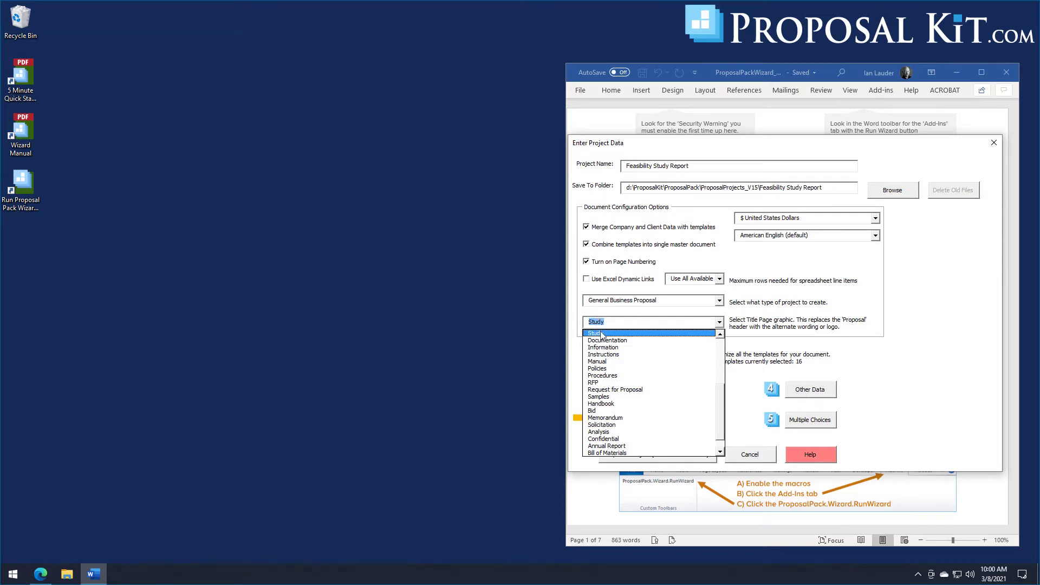
scroll(723, 410, up, 5)
scroll(723, 410, down, 2)
scroll(723, 428, down, 2)
scroll(723, 428, up, 2)
scroll(729, 439, down, 2)
scroll(723, 374, up, 4)
scroll(723, 374, down, 3)
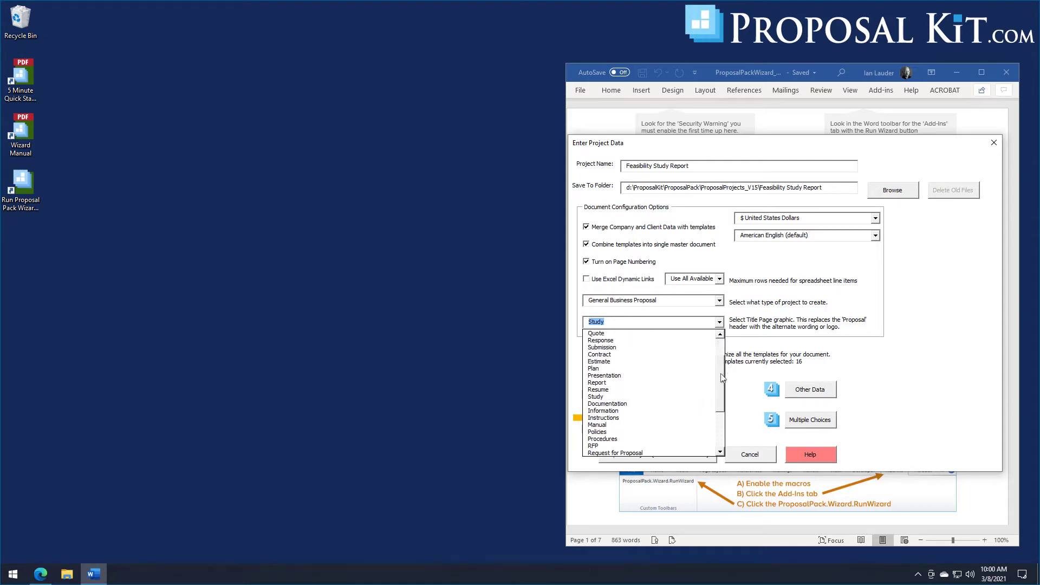
click(860, 376)
Step: Save the Feasibility Study Report project, build its documents, and open the generated combined document
click(662, 459)
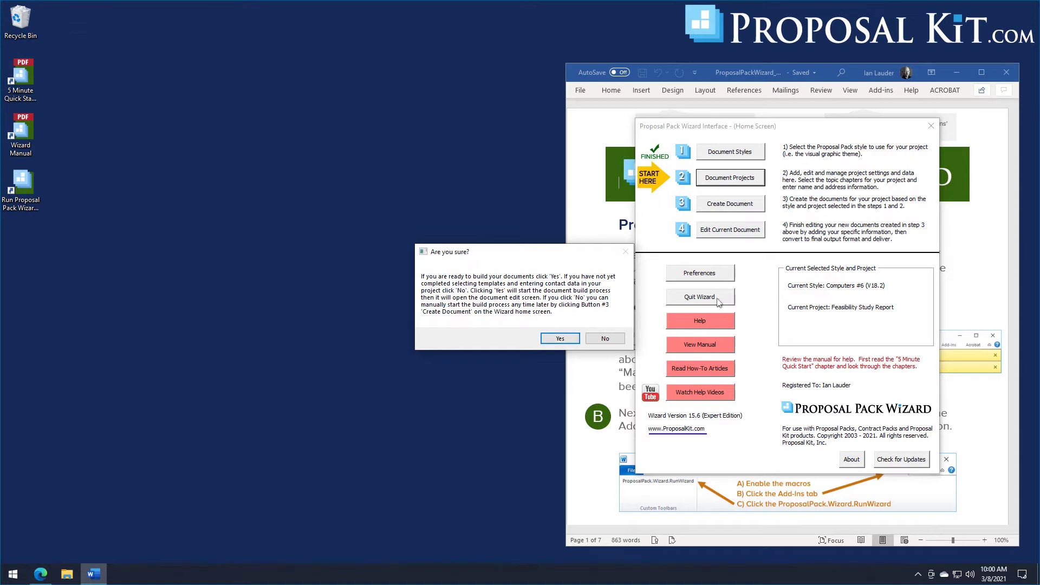
click(563, 338)
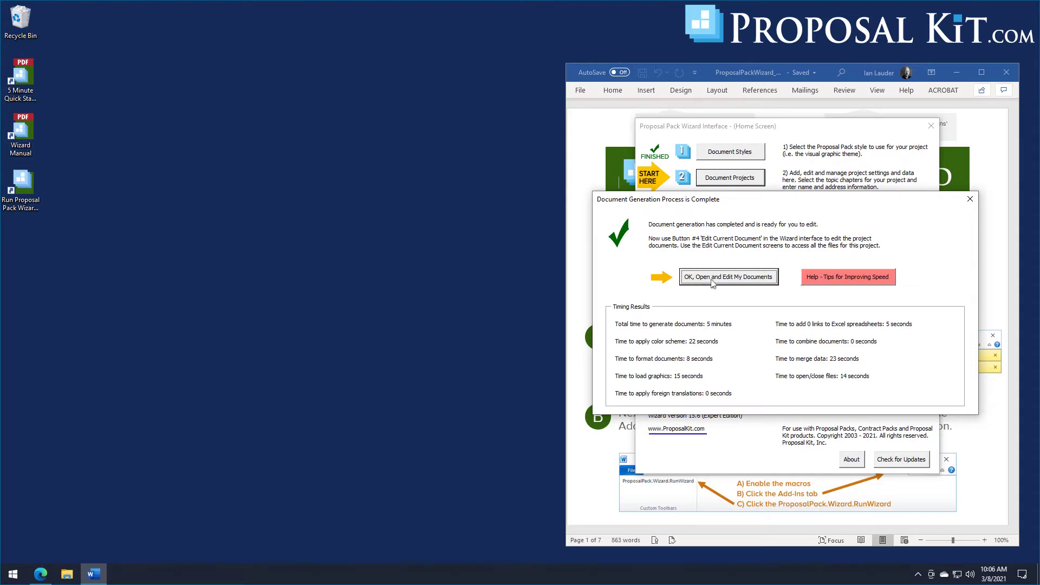
click(712, 280)
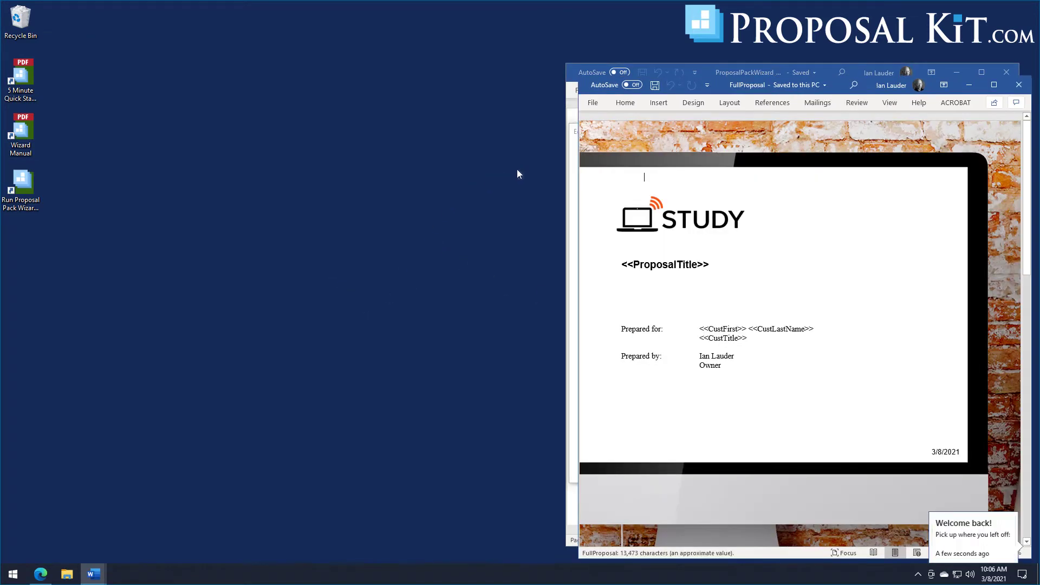
Step: Place the generated Word document beside the wizard and look over its title page merge fields and table of contents
drag(736, 82, 235, 22)
drag(69, 70, 35, 70)
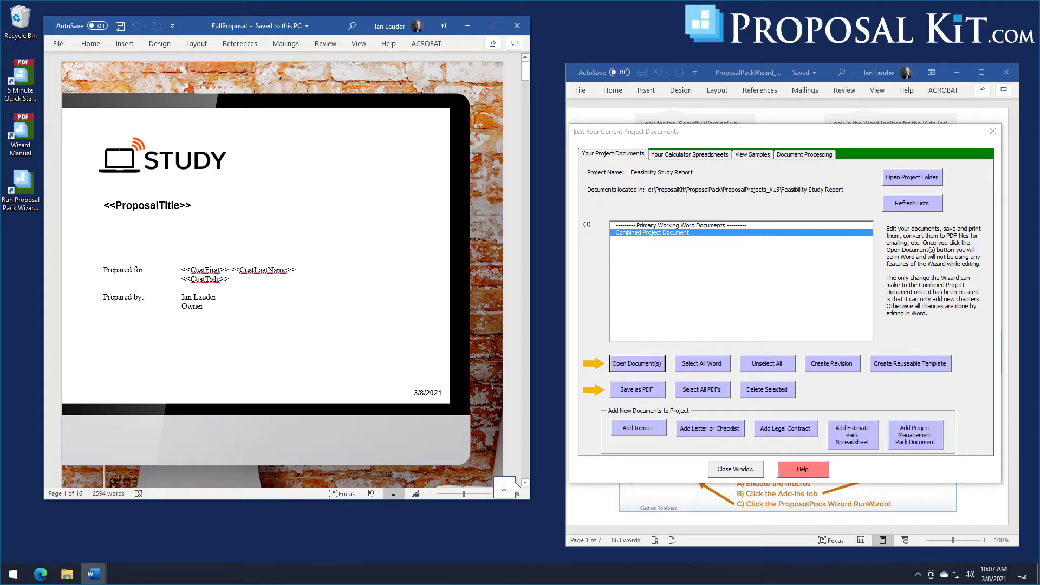
click(137, 275)
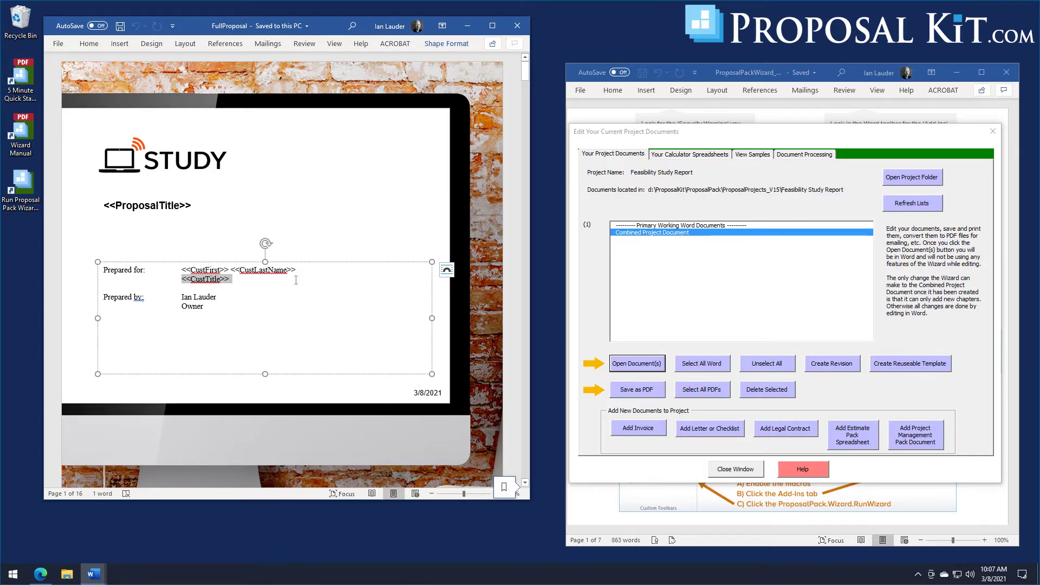
drag(526, 69, 531, 95)
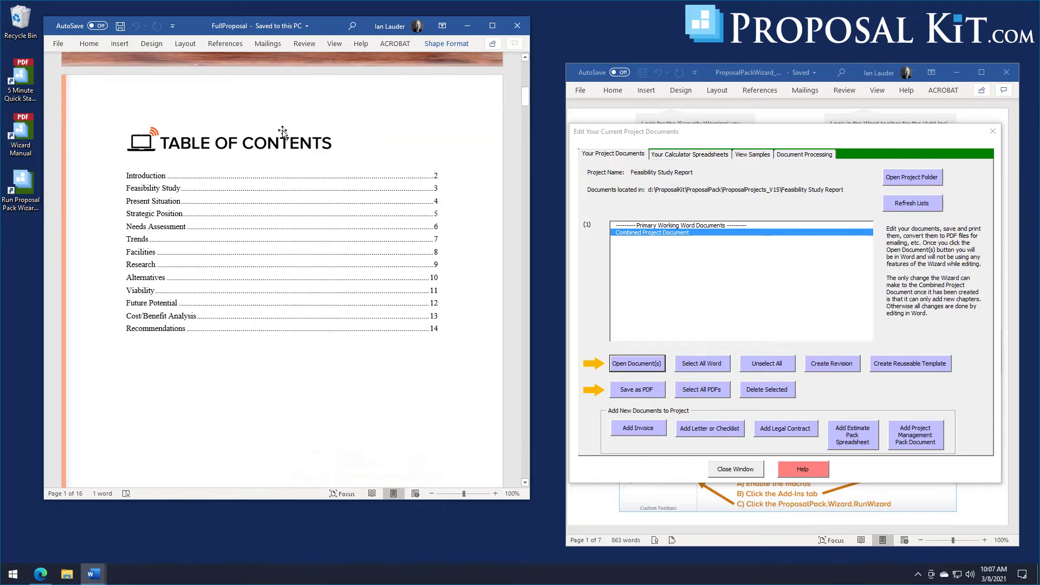
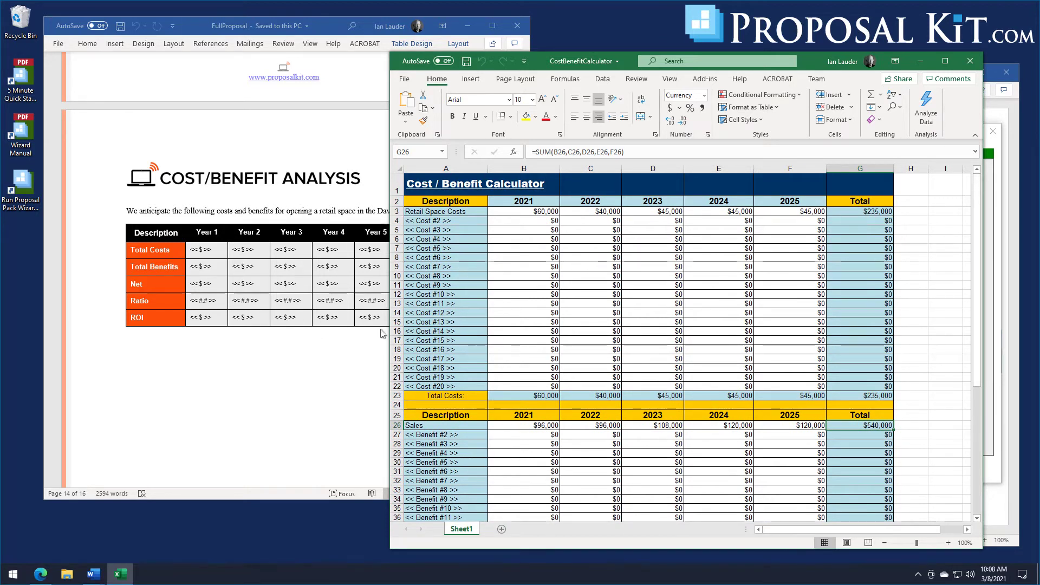
Step: Examine the costs, benefits, net, ratio and ROI rows of the Cost/Benefit Calculator spreadsheet, and close it
drag(587, 64, 551, 105)
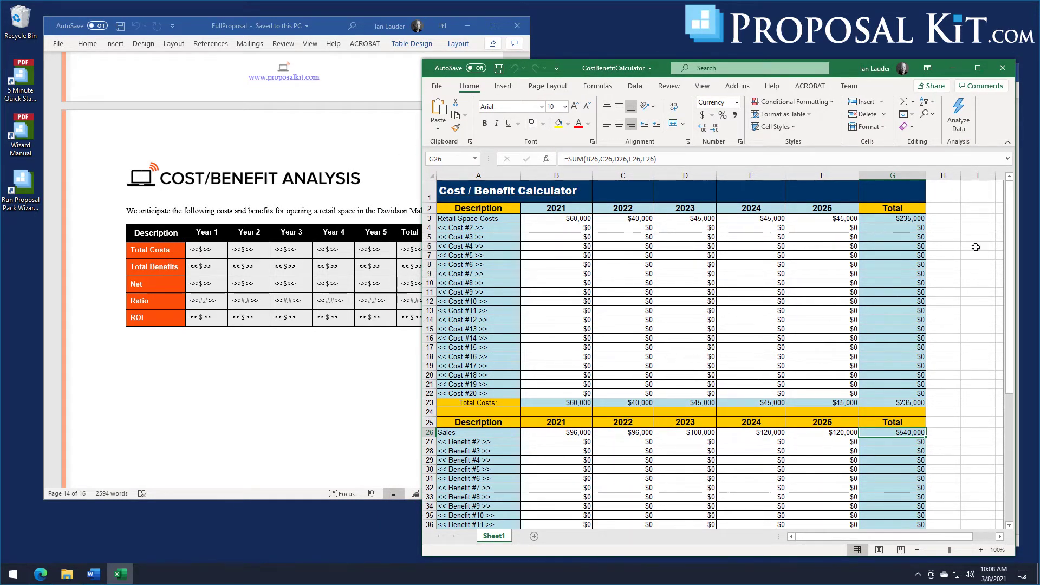
drag(1012, 222, 1011, 327)
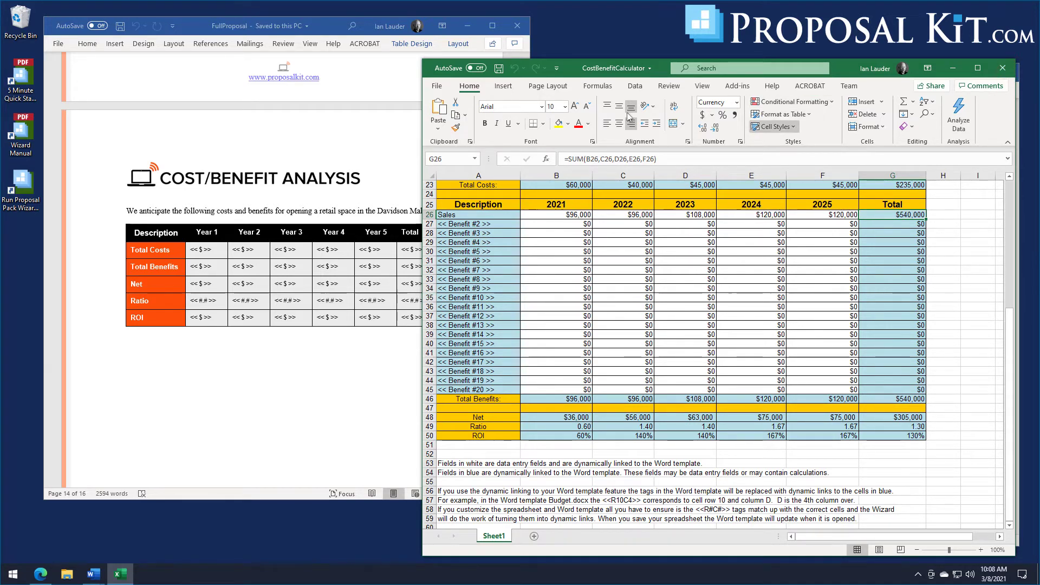
click(1003, 68)
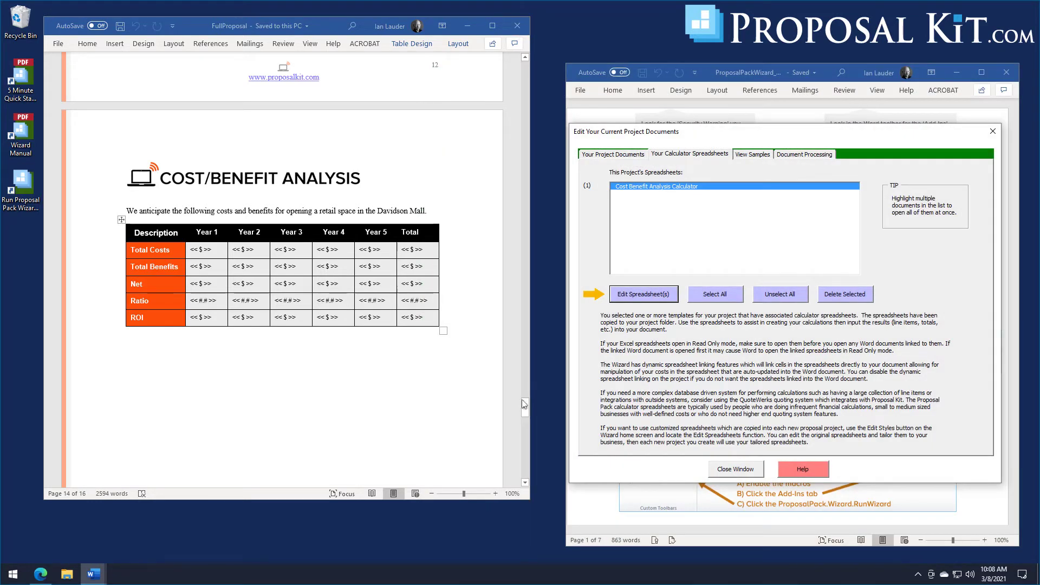
Step: Skim the generated study document through to its back page, close it, and return to the wizard's home screen
drag(523, 403, 543, 450)
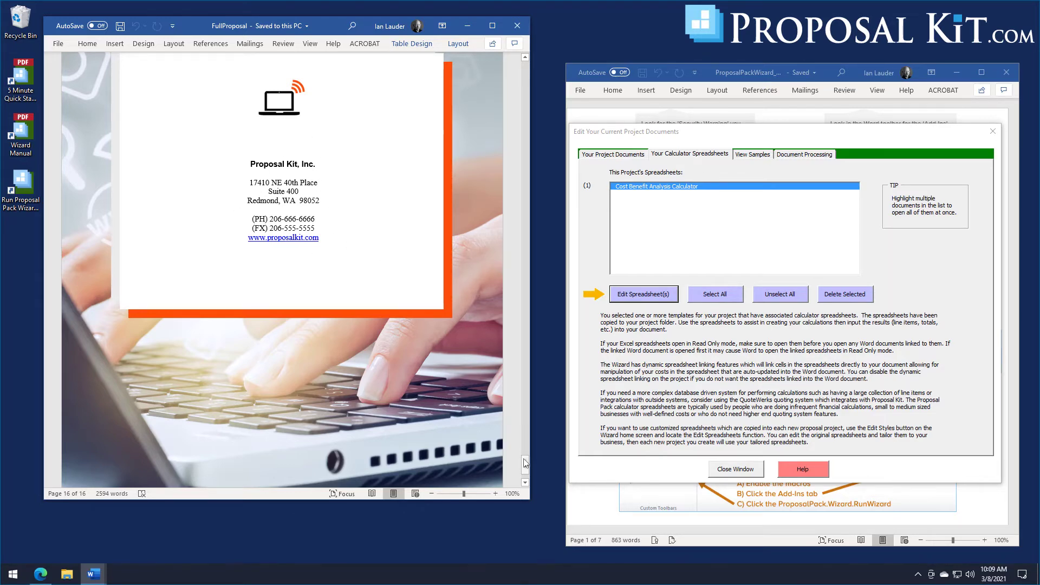
drag(525, 463, 534, 47)
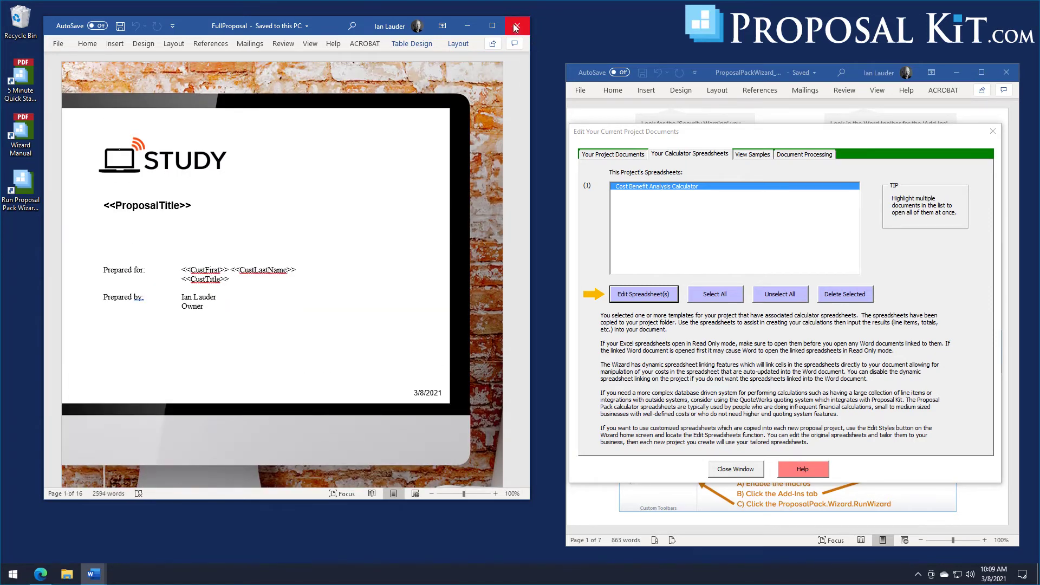
click(516, 26)
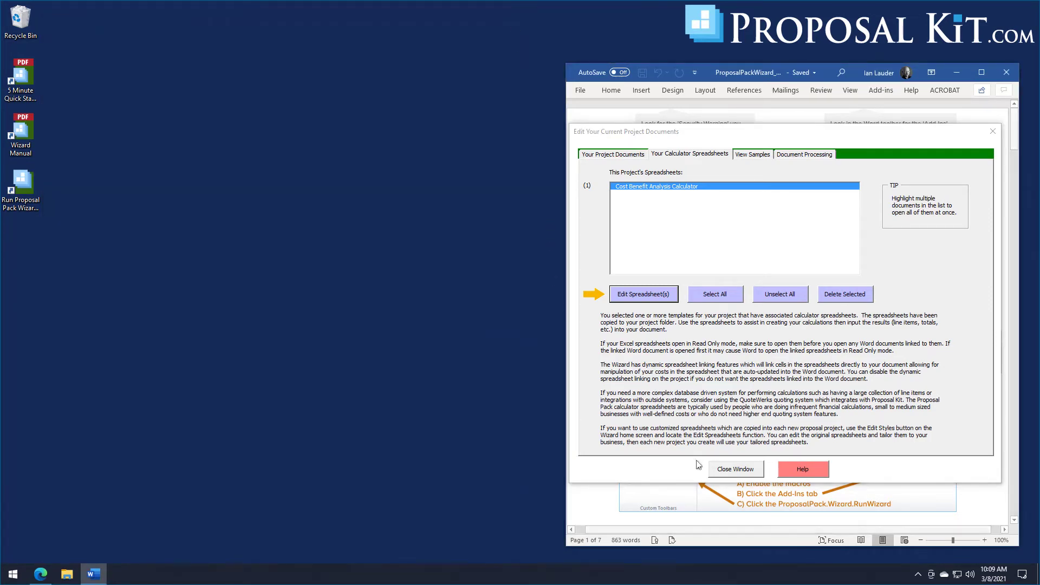
click(728, 469)
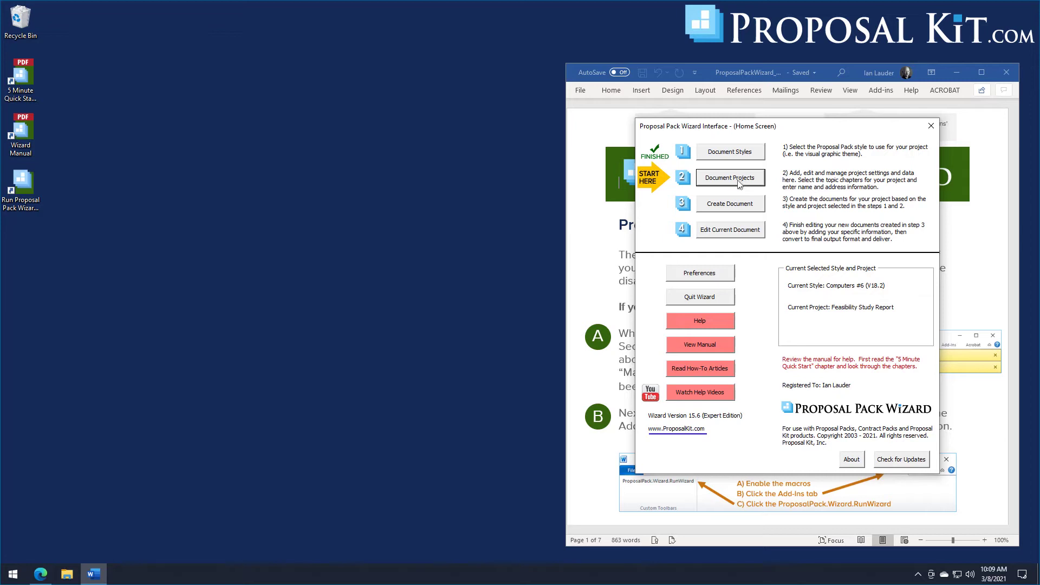
Step: Change the document style to Classic #21 (V18.2)
click(734, 154)
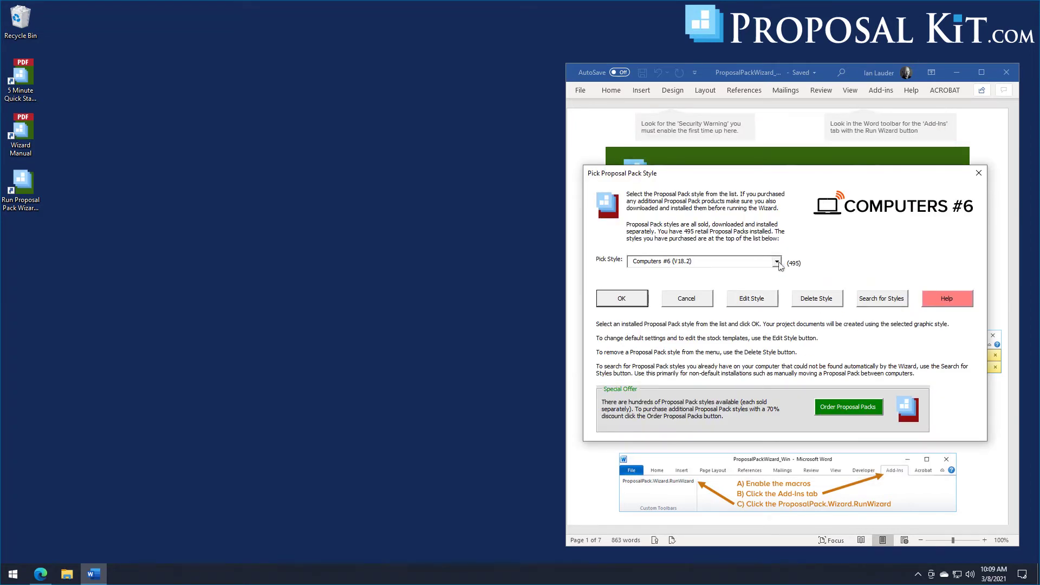
click(777, 262)
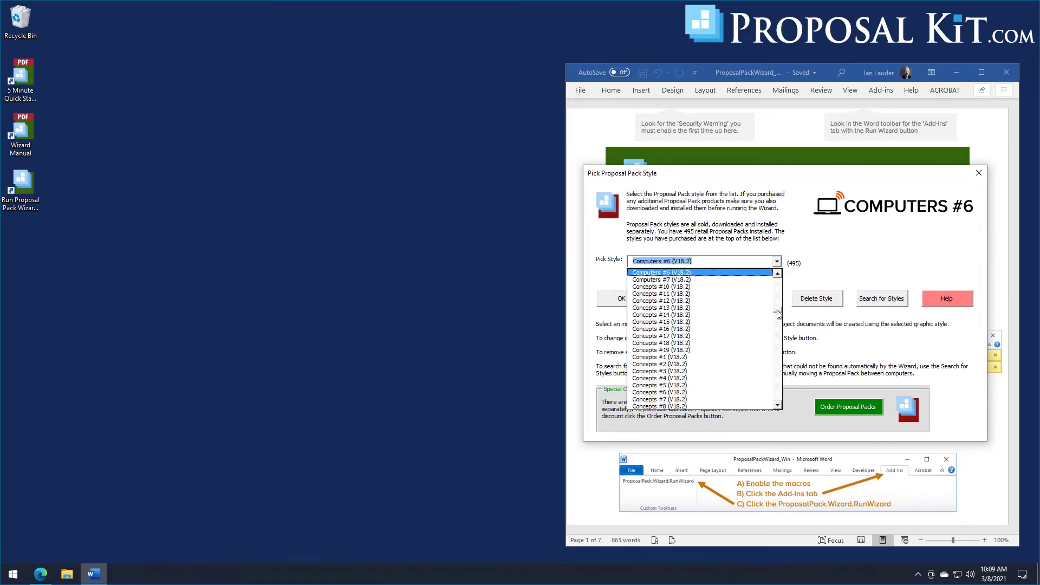
scroll(777, 314, down, 10)
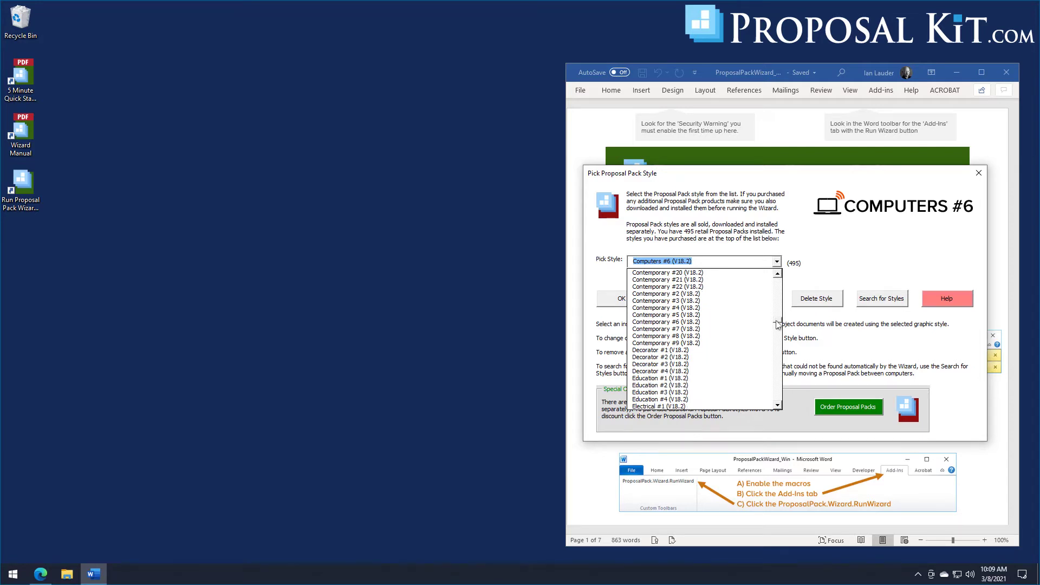
drag(778, 324, 781, 303)
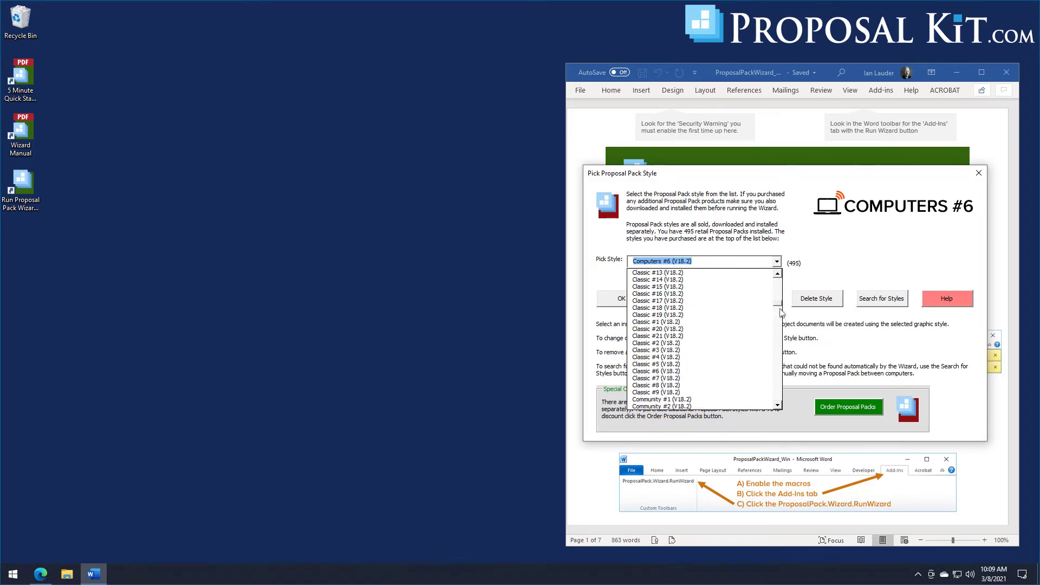
click(662, 338)
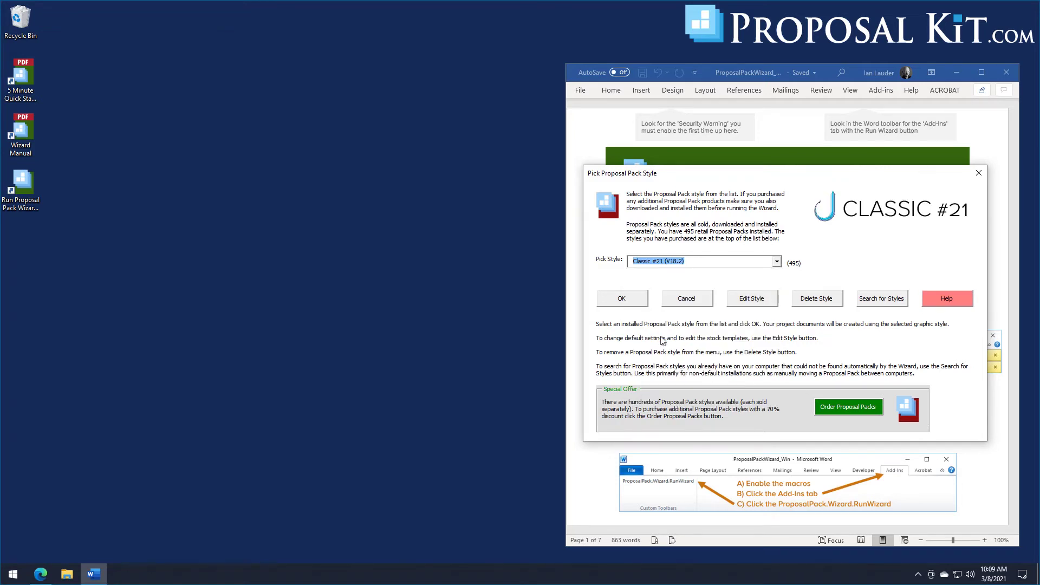
click(630, 304)
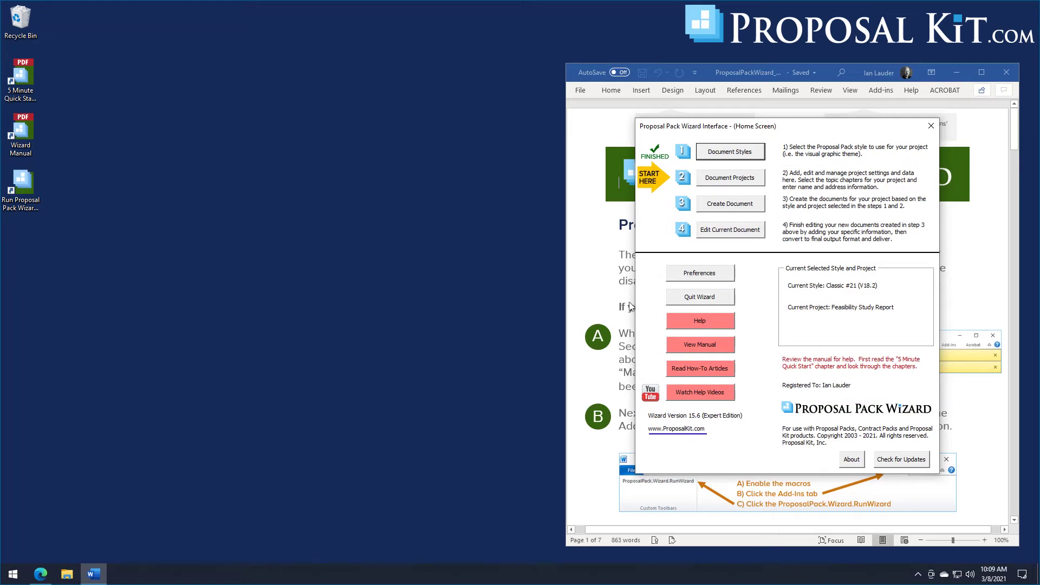
Step: Add a new project and turn off its Excel dynamic links
click(739, 182)
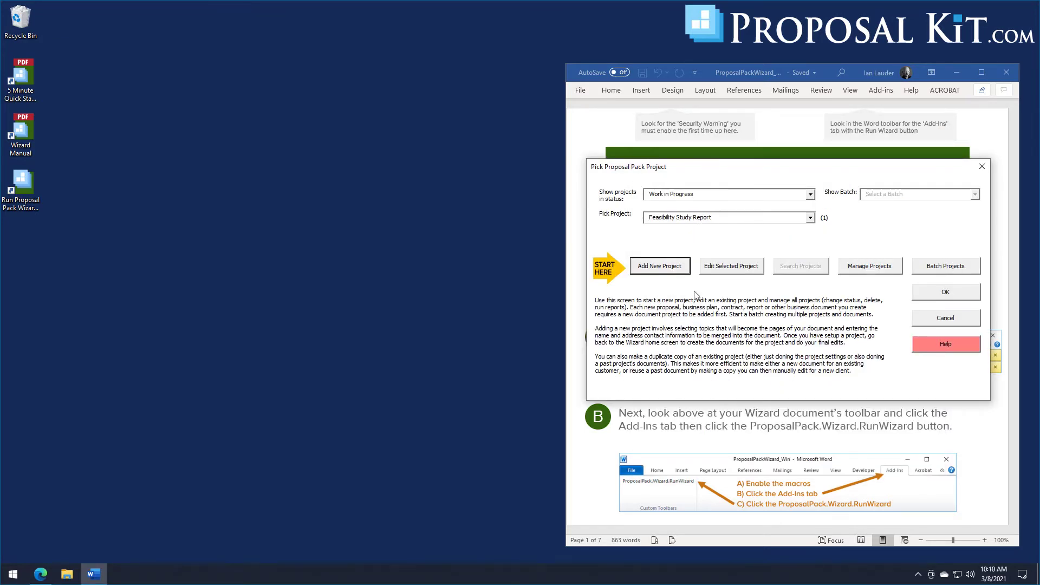
click(659, 273)
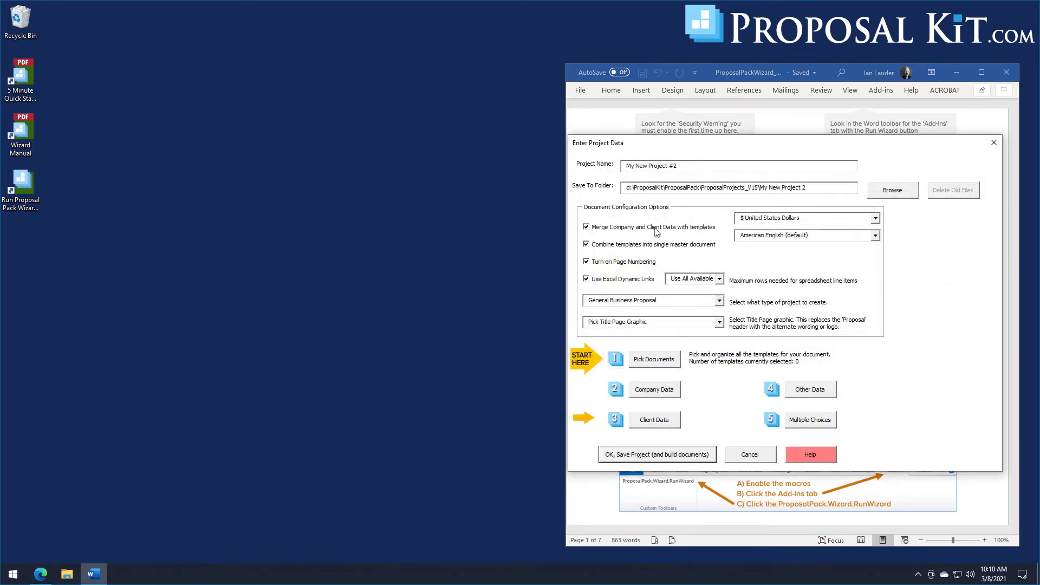
click(615, 283)
Step: Import the topics of the Feasibility Study for Business Startup quick start list into the project
click(641, 362)
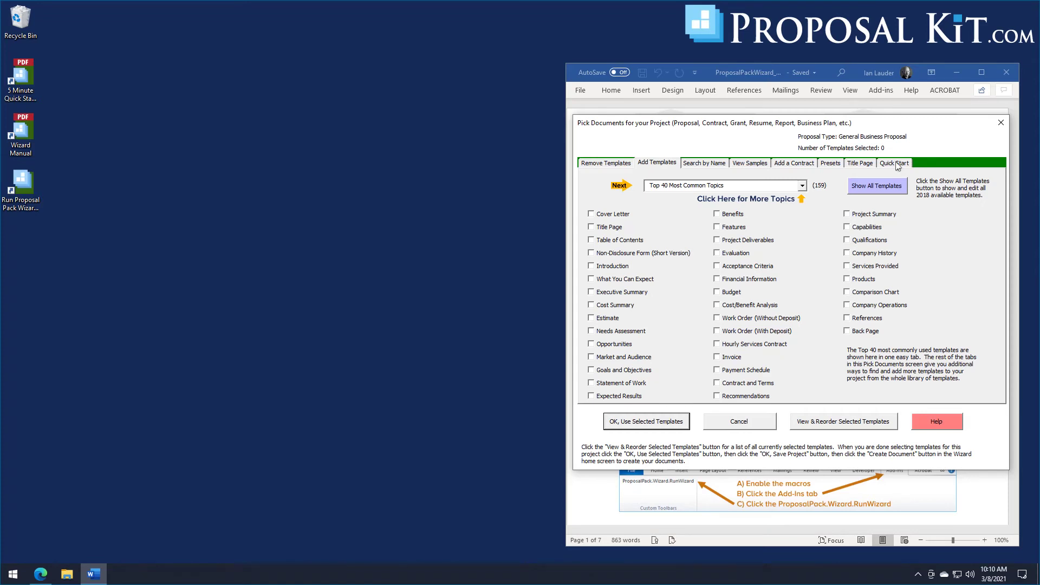
click(898, 164)
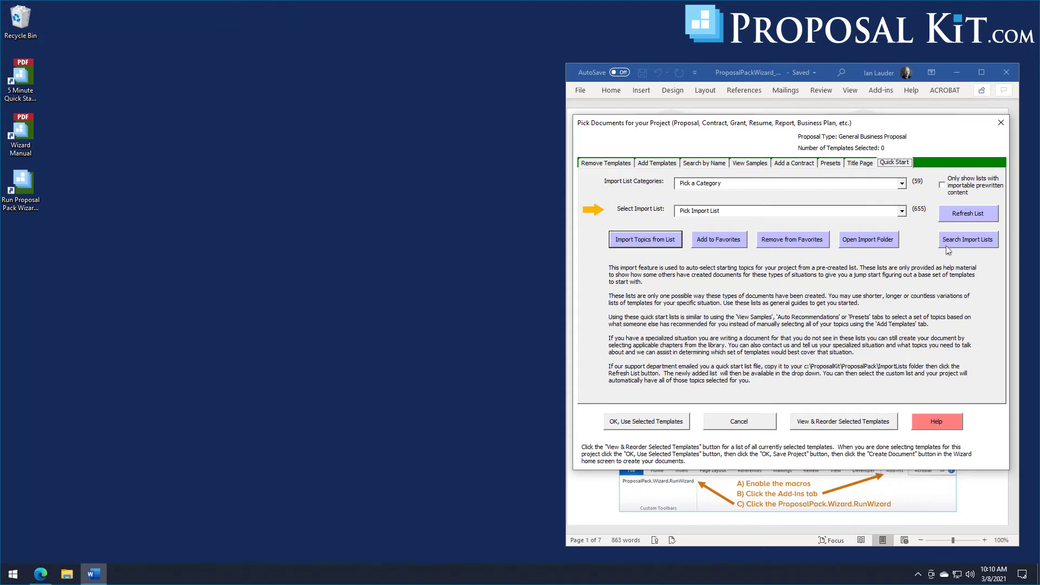
click(902, 212)
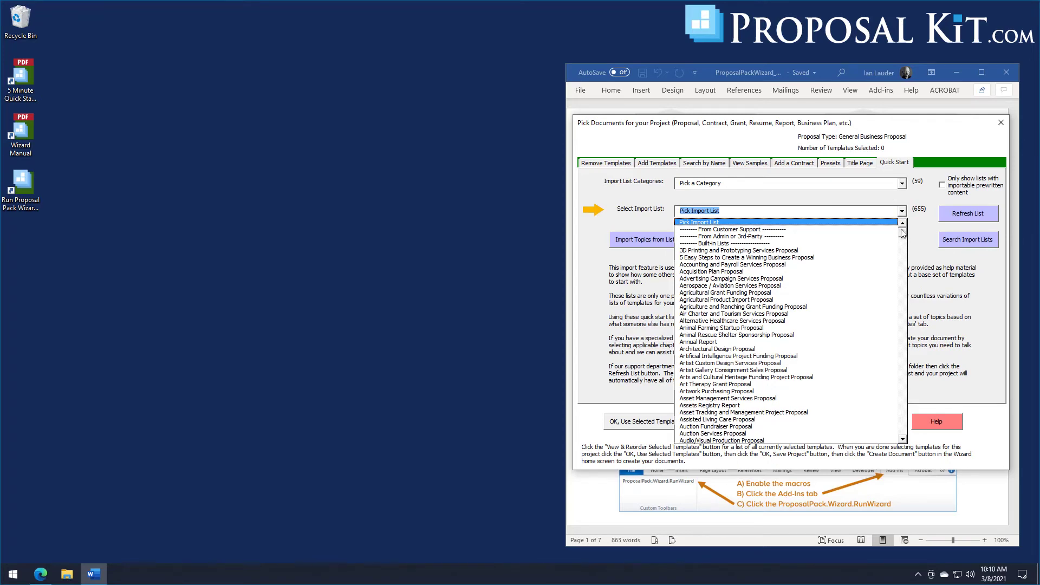
drag(902, 233, 903, 298)
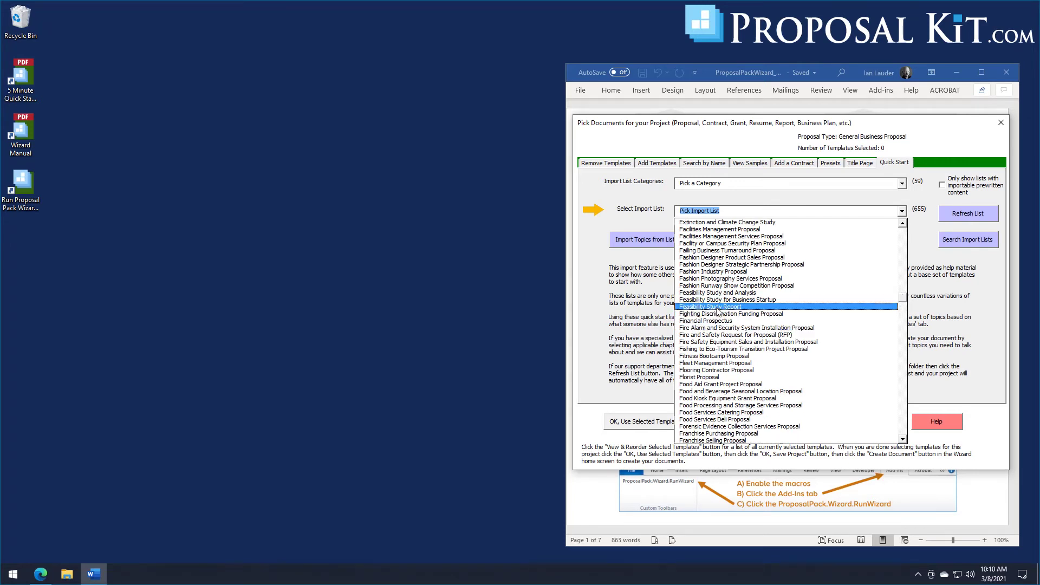
click(755, 299)
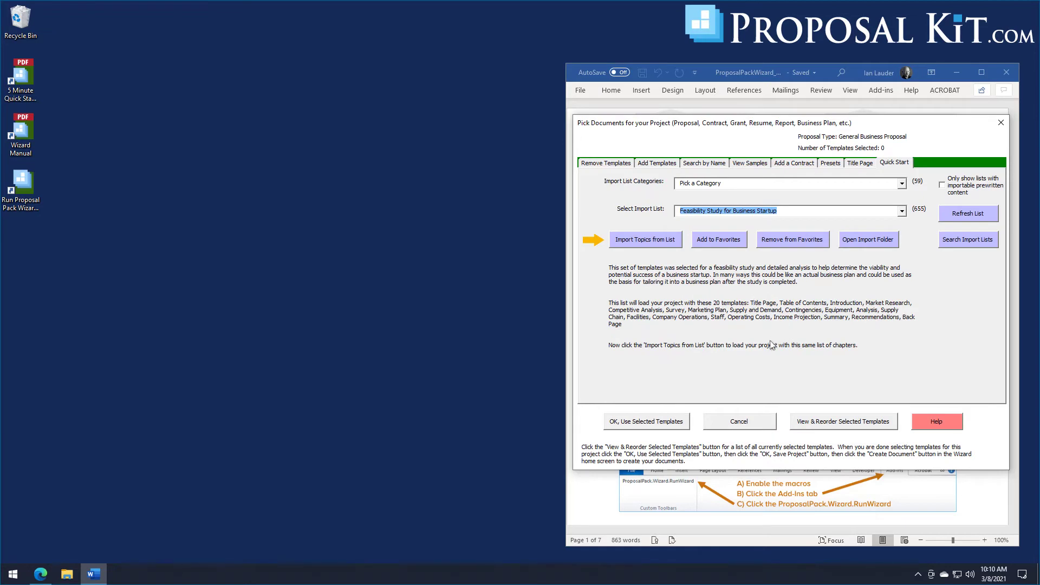
click(640, 242)
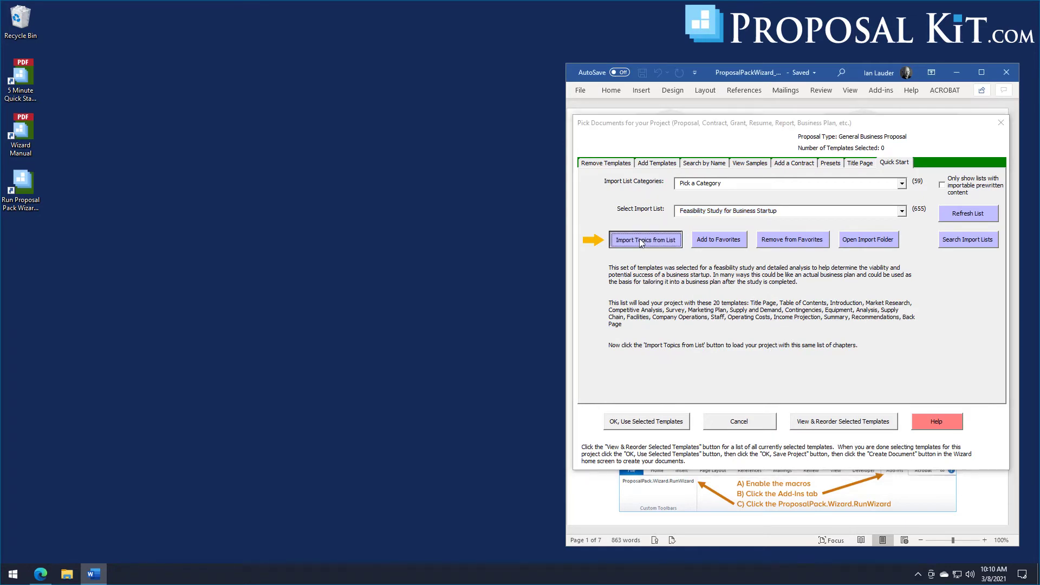
click(601, 353)
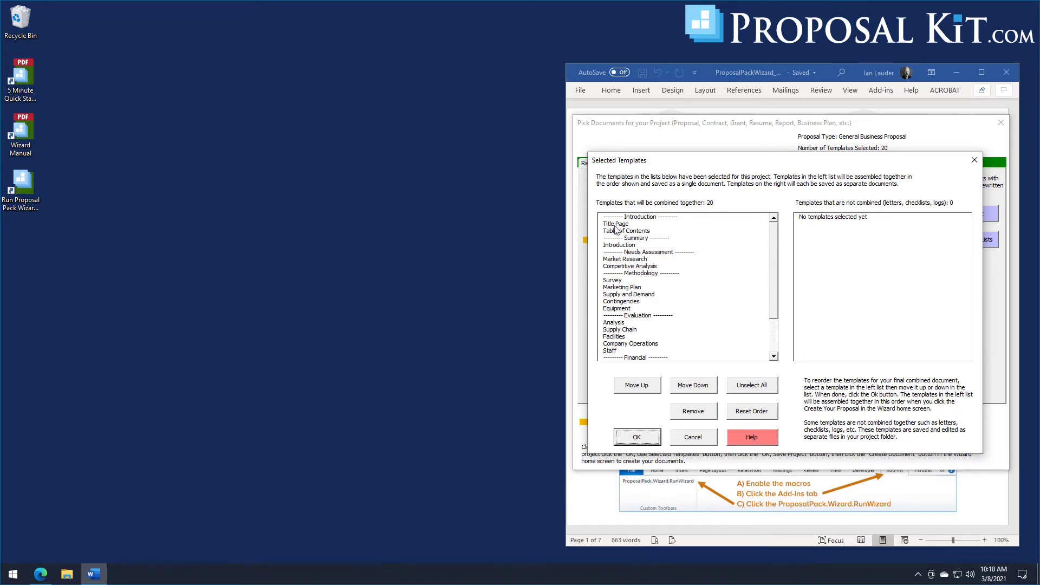
Step: Review the chapters selected for the combined document, from Title Page to Back Page, and accept their order
drag(776, 248, 774, 295)
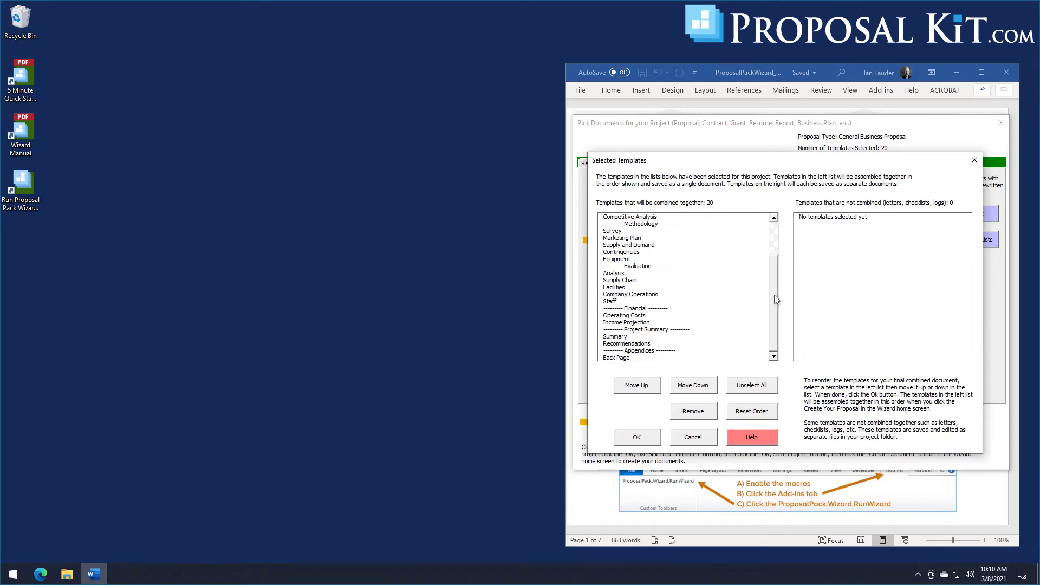
scroll(772, 316, up, 3)
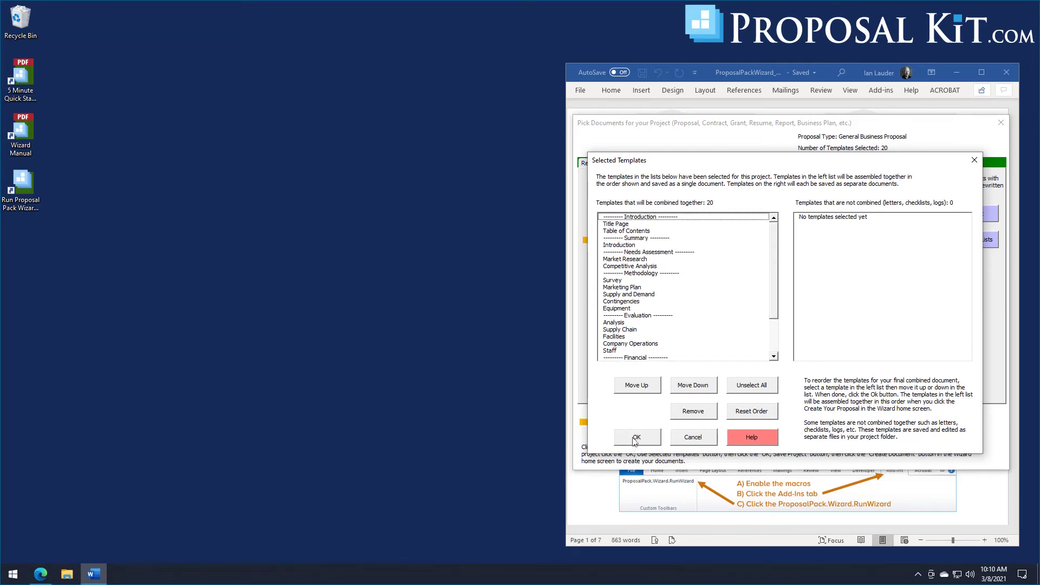
scroll(772, 262, down, 3)
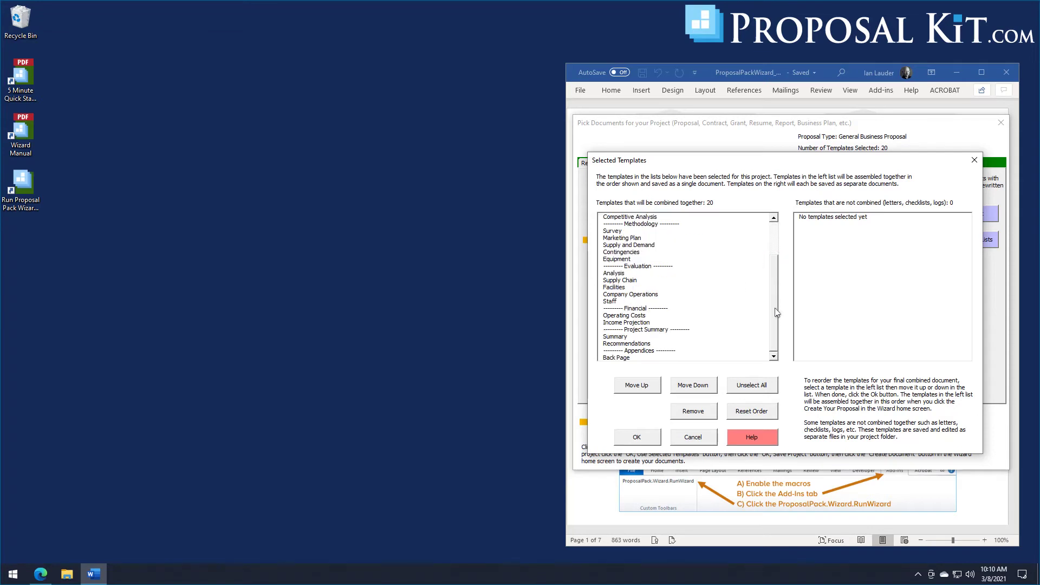
scroll(775, 266, up, 3)
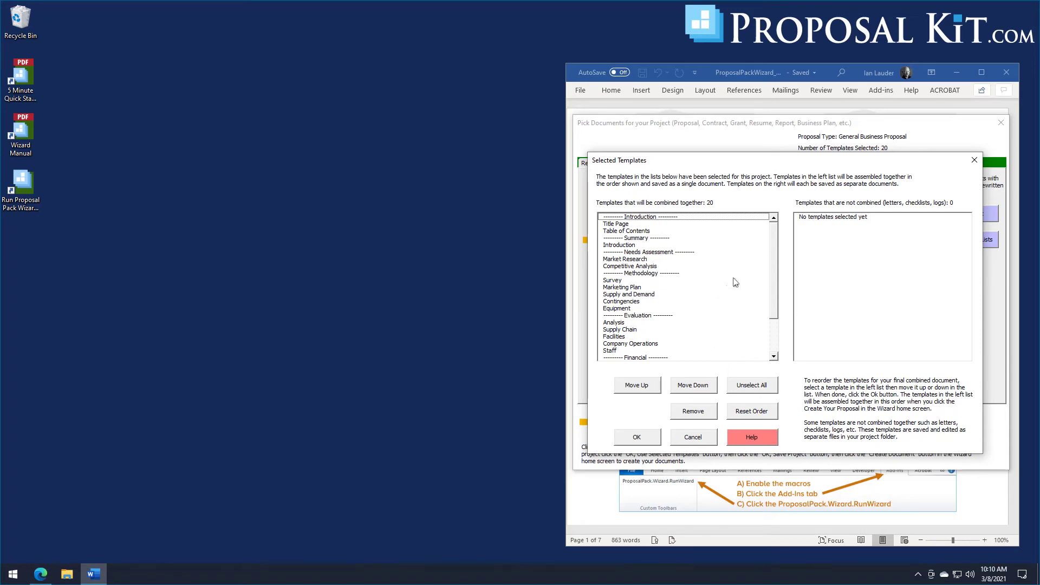
drag(771, 249, 777, 301)
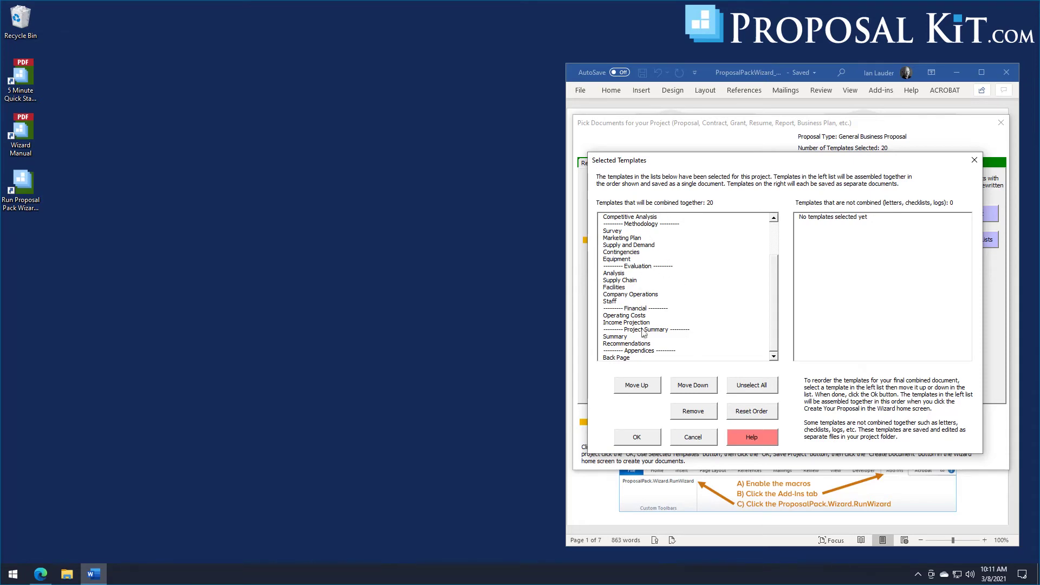
click(644, 437)
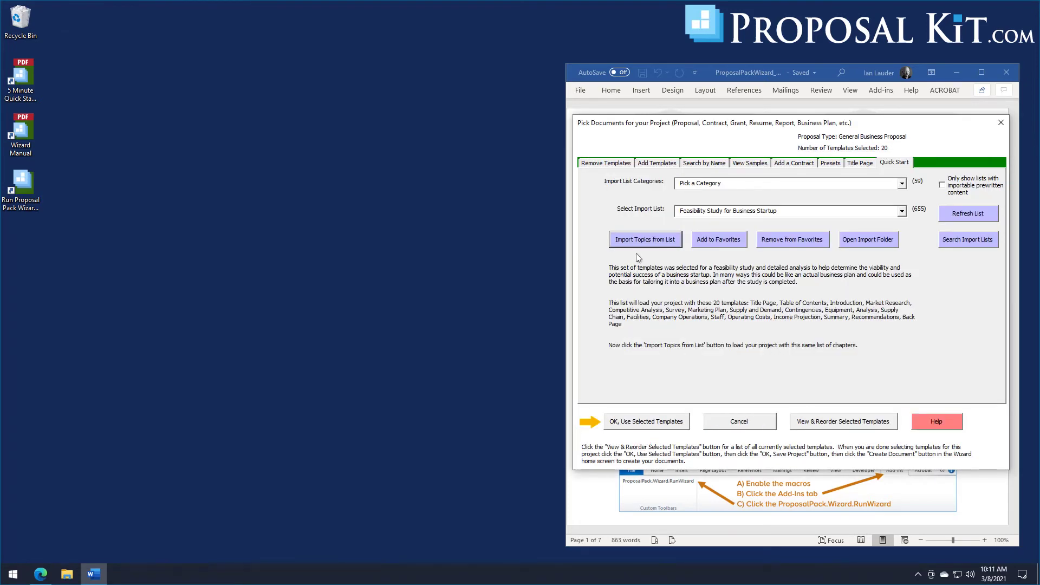
Step: Browse the Top 40, Real Estate and Training/Education template categories and look at the search-by-name options
click(661, 163)
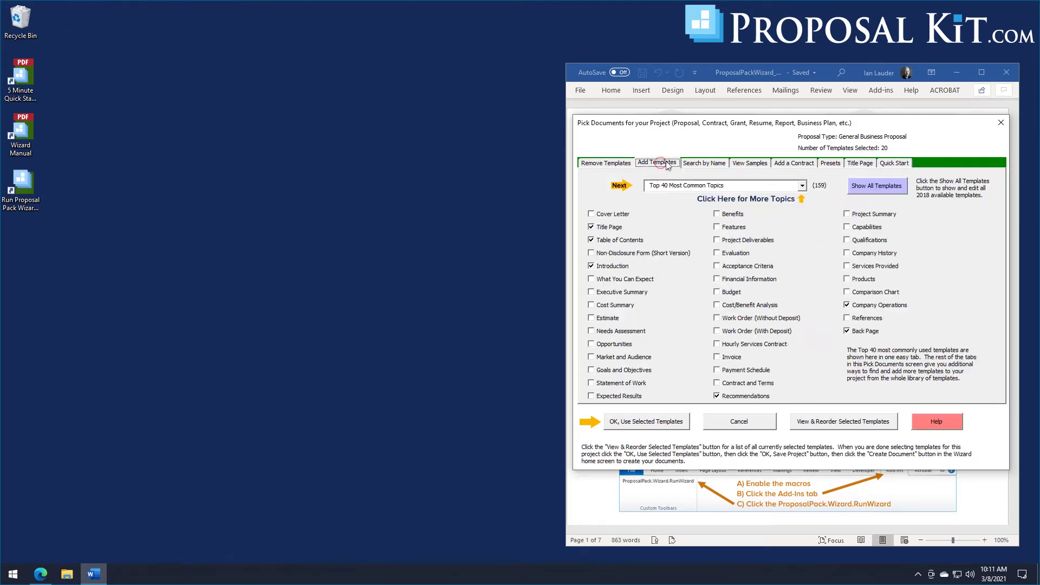
click(713, 162)
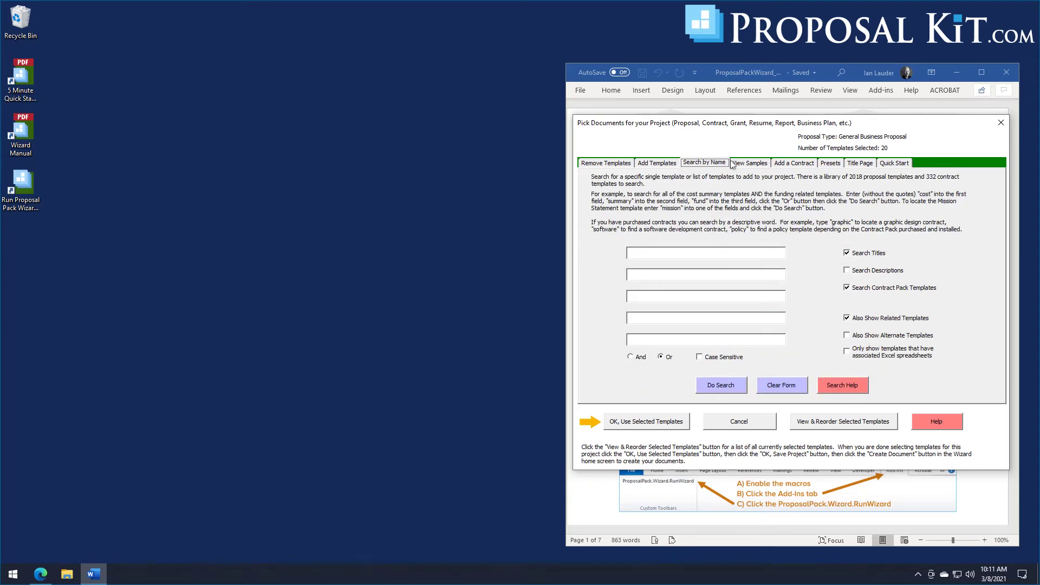
click(667, 165)
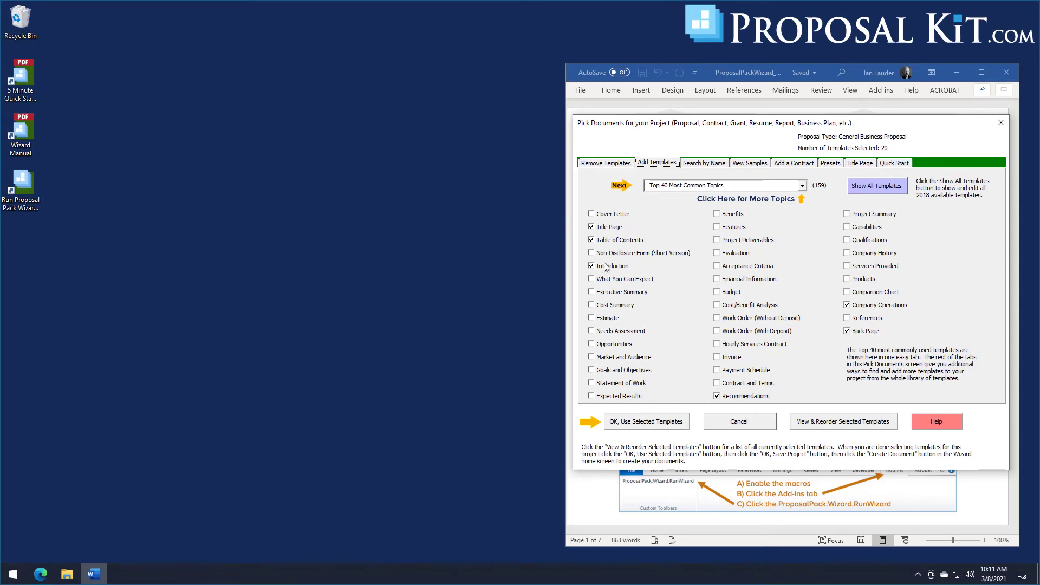
click(802, 187)
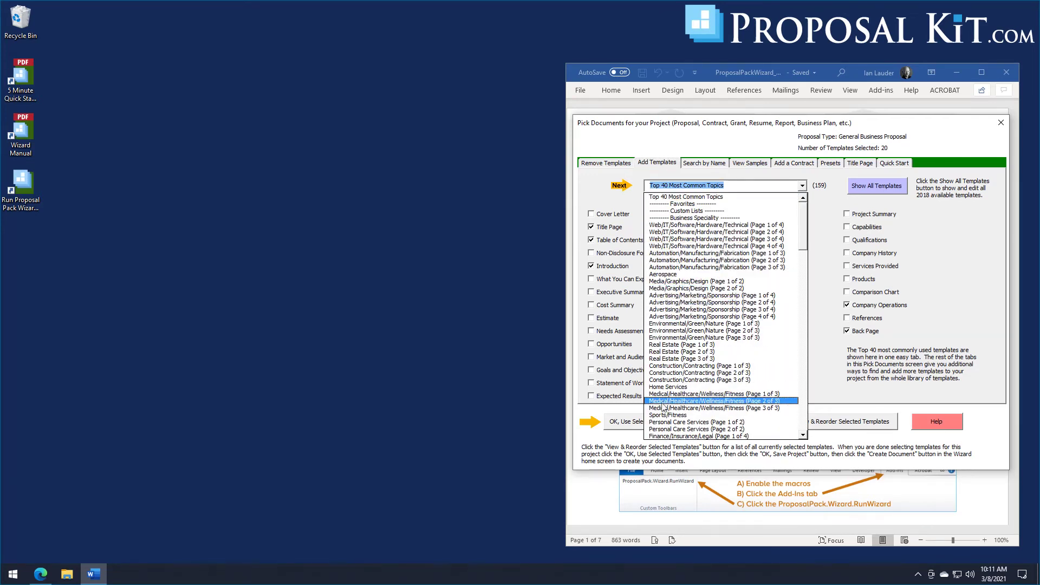
click(670, 346)
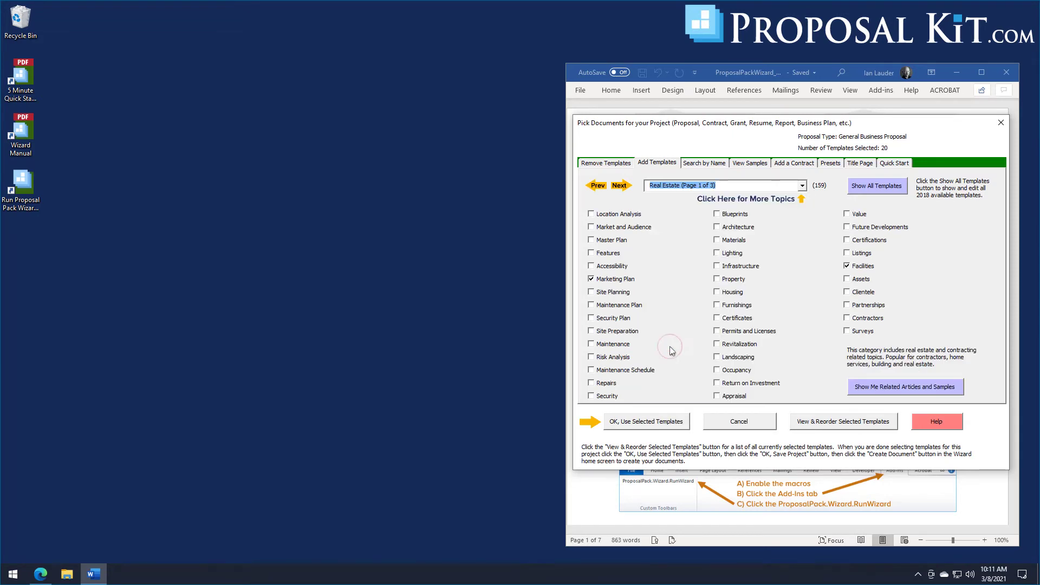
click(802, 186)
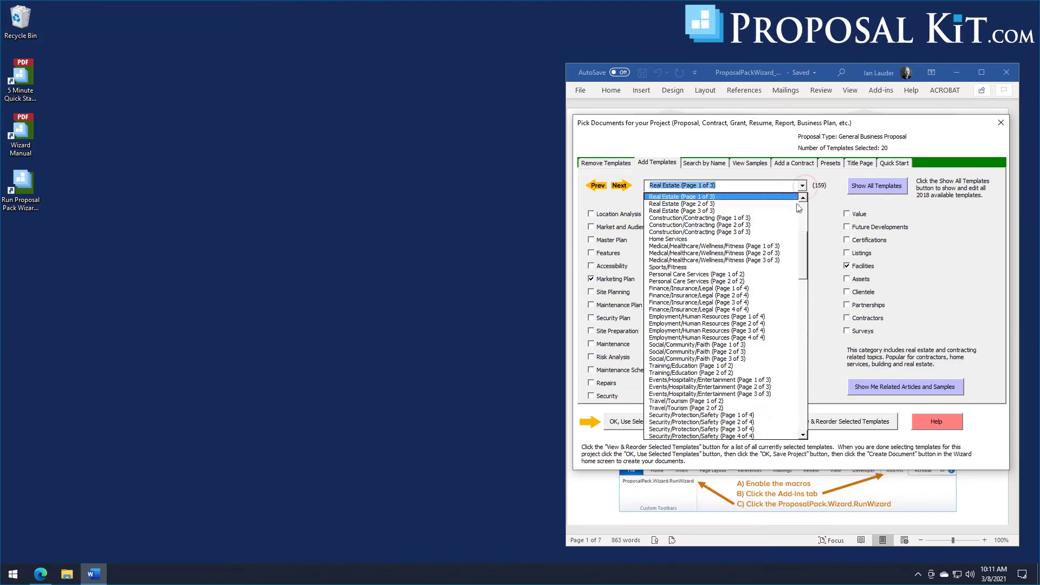
click(687, 367)
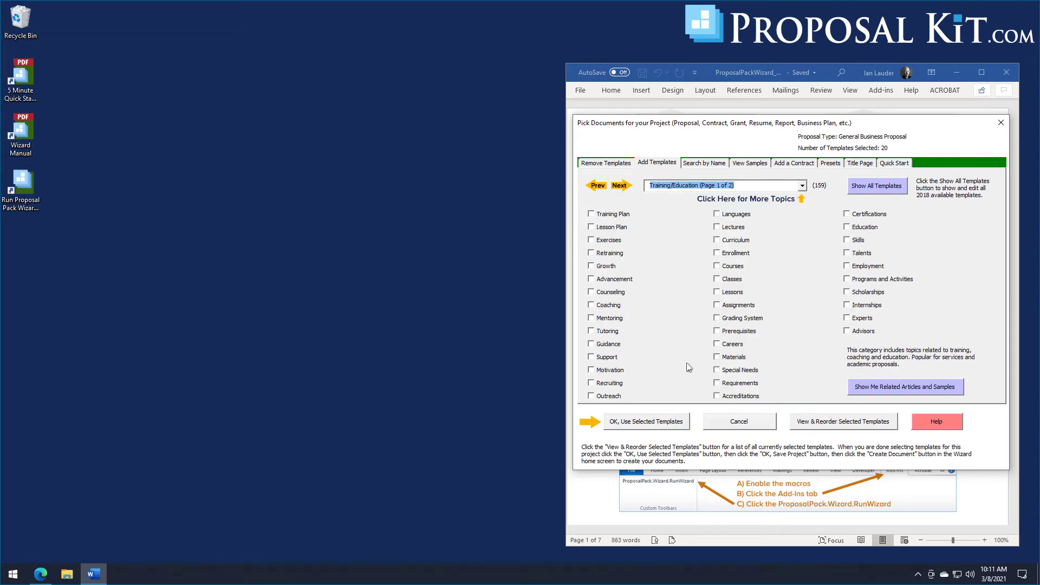
click(701, 168)
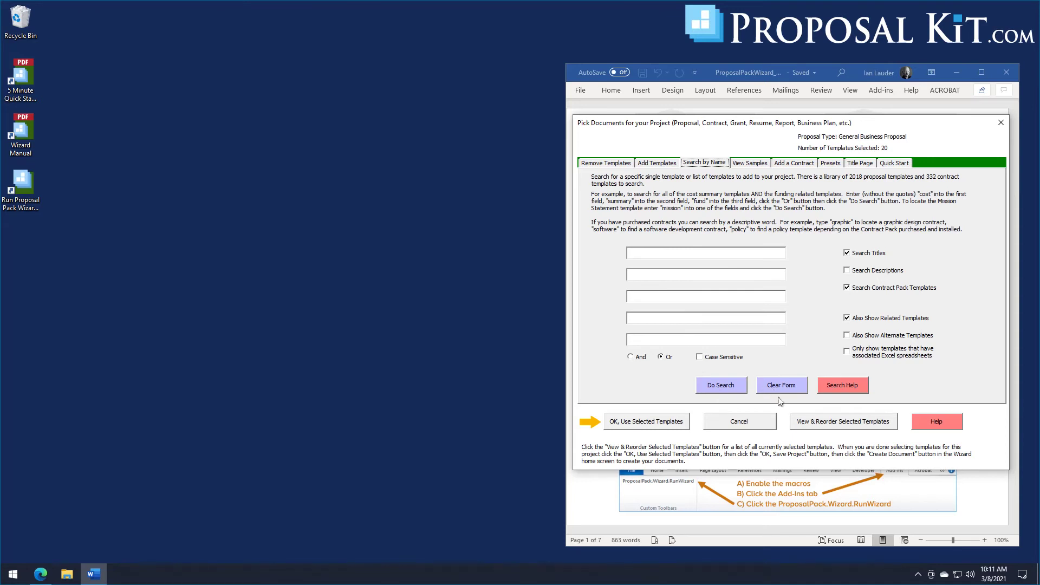
Step: Check the order of the selected templates once more and apply the selection to the project
click(842, 422)
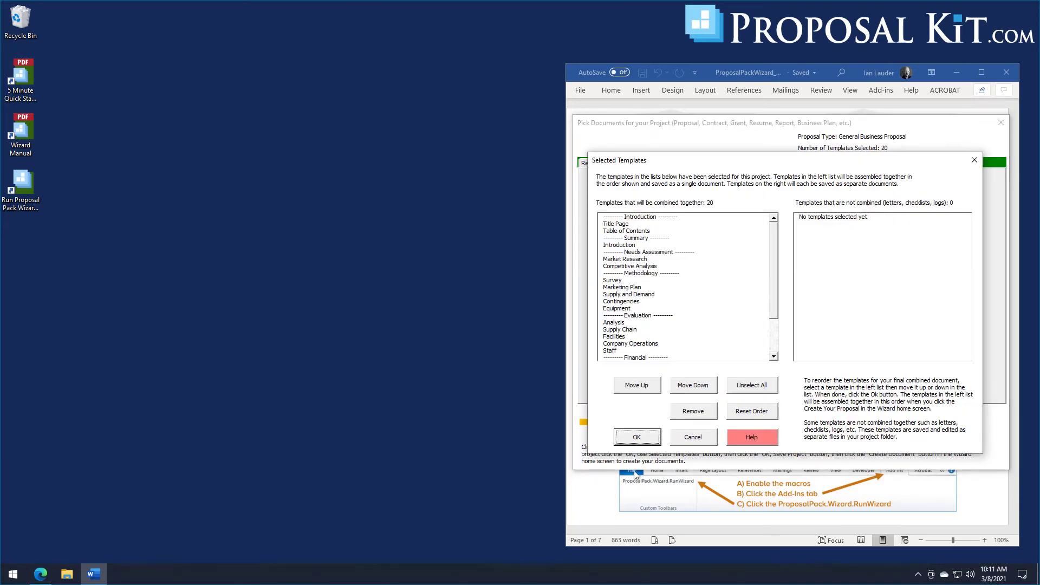
click(644, 442)
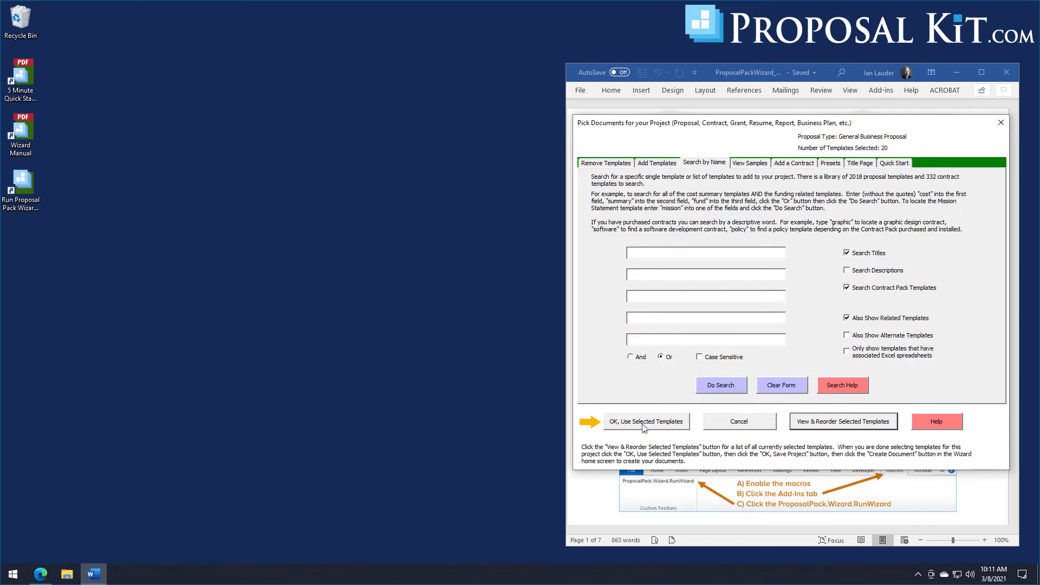
click(644, 422)
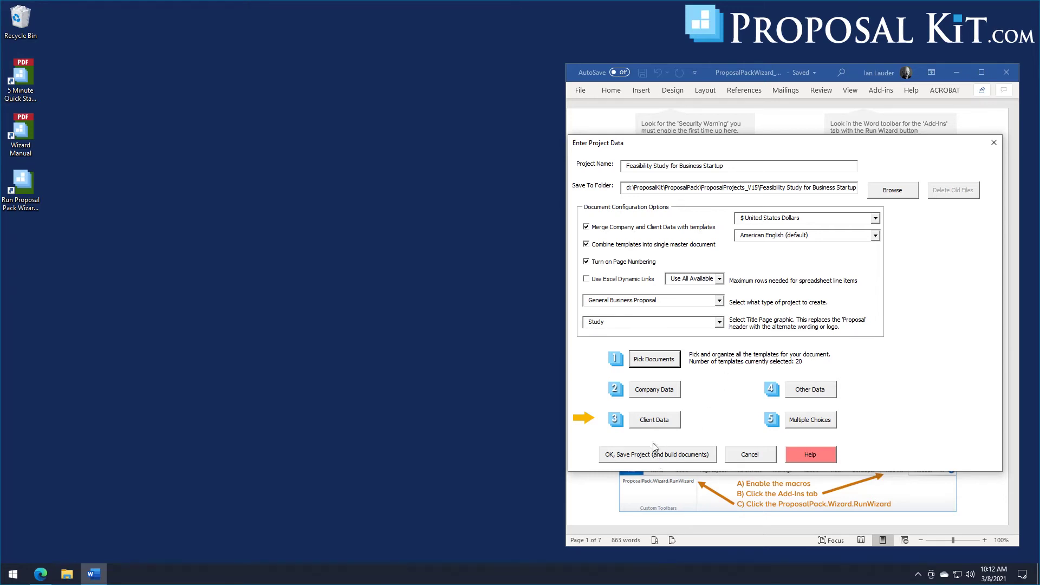
Step: Review and accept the project's company data and client data
click(654, 390)
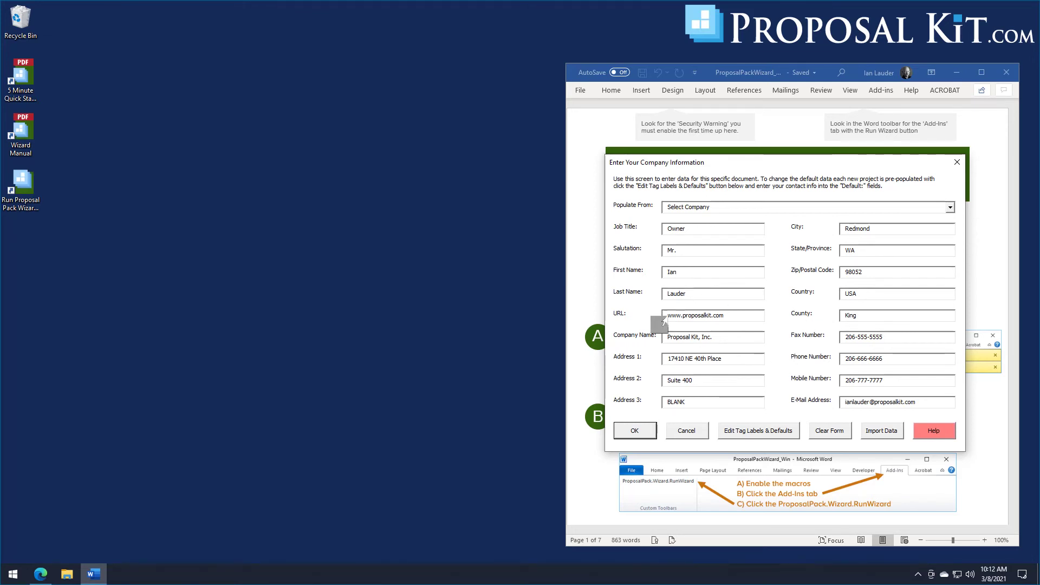
click(636, 430)
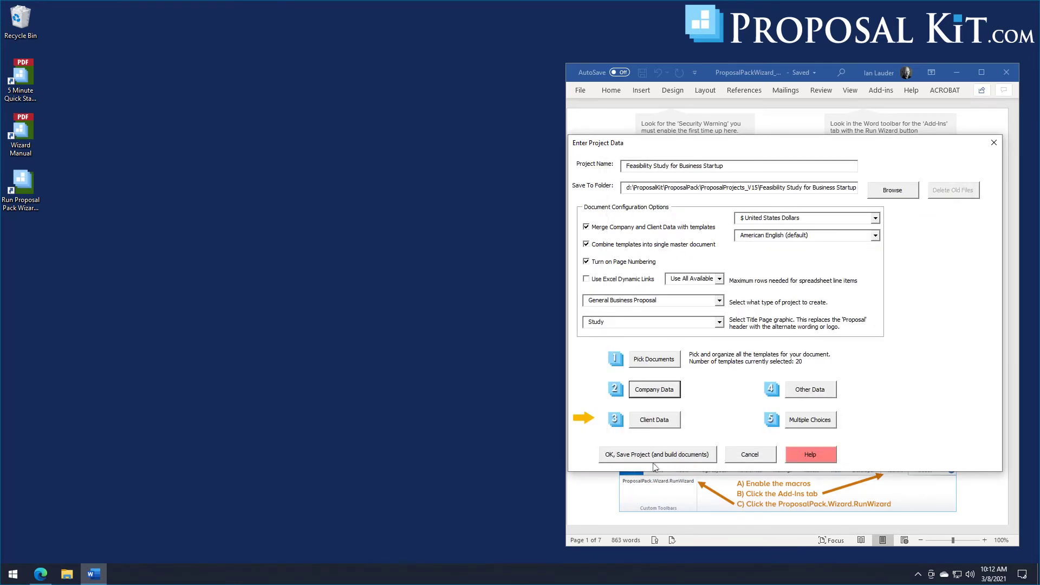
click(655, 425)
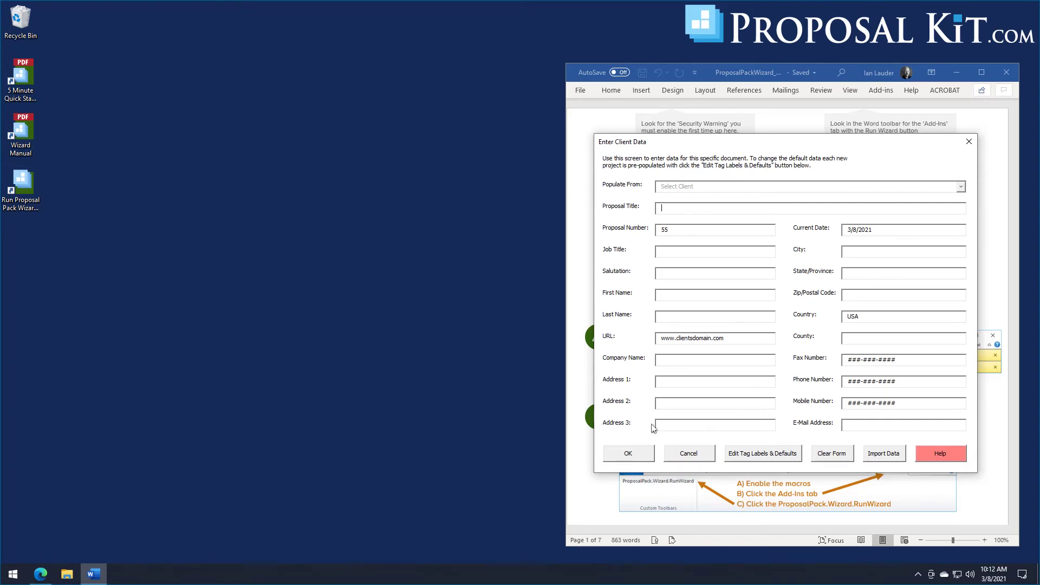
click(629, 455)
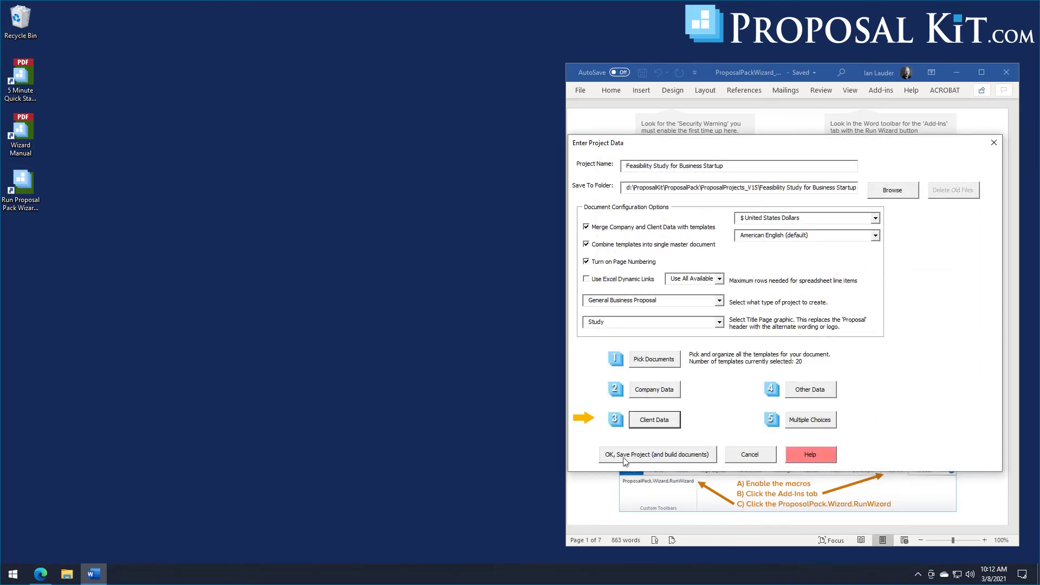
Step: Save the Feasibility Study for Business Startup project and generate its documents
click(625, 458)
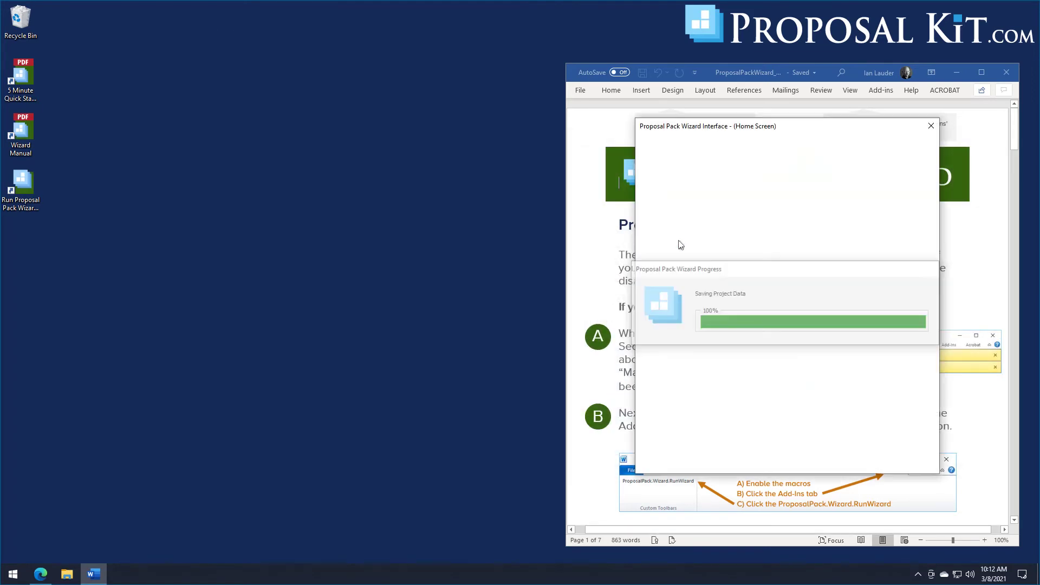
click(560, 338)
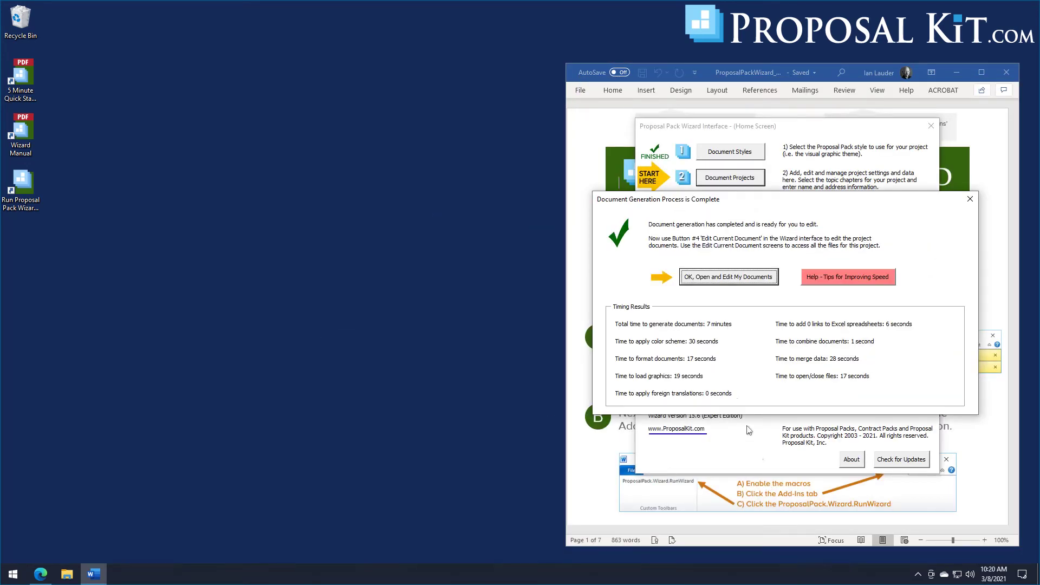
click(740, 283)
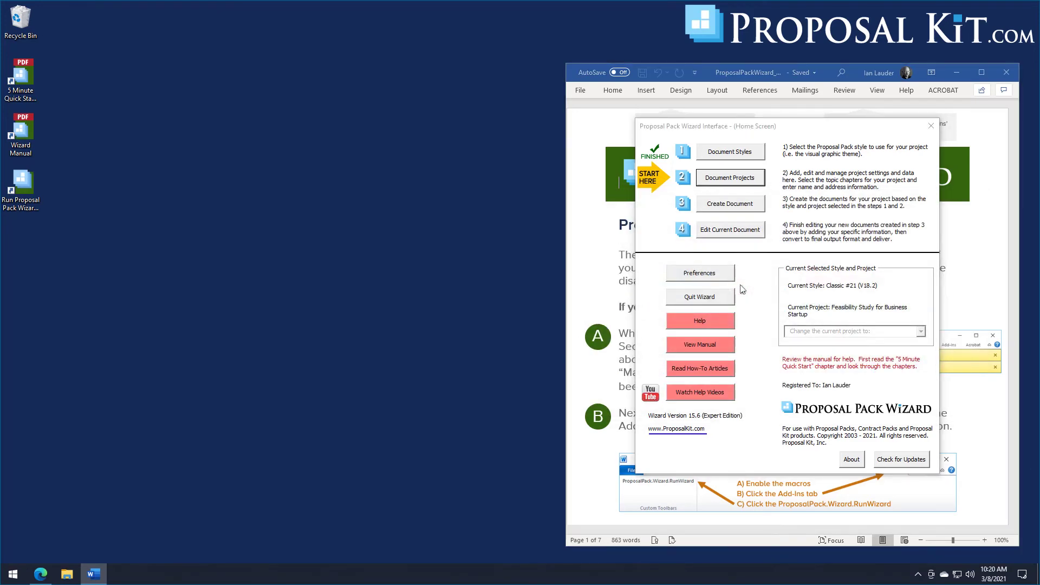
Step: Open the combined project document for editing and place its window beside the wizard, slightly widened
click(650, 234)
click(642, 364)
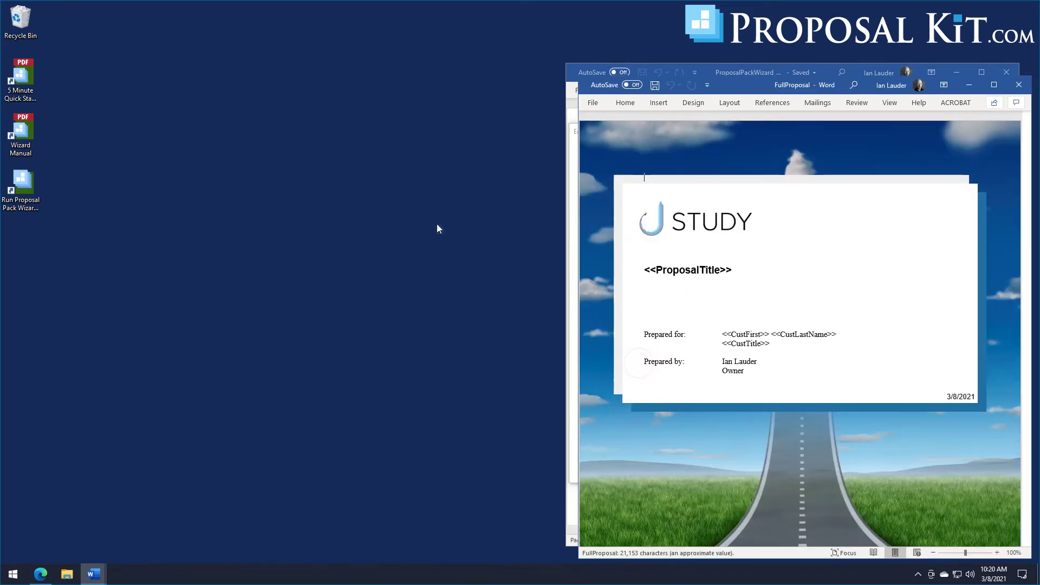
drag(837, 83, 327, 28)
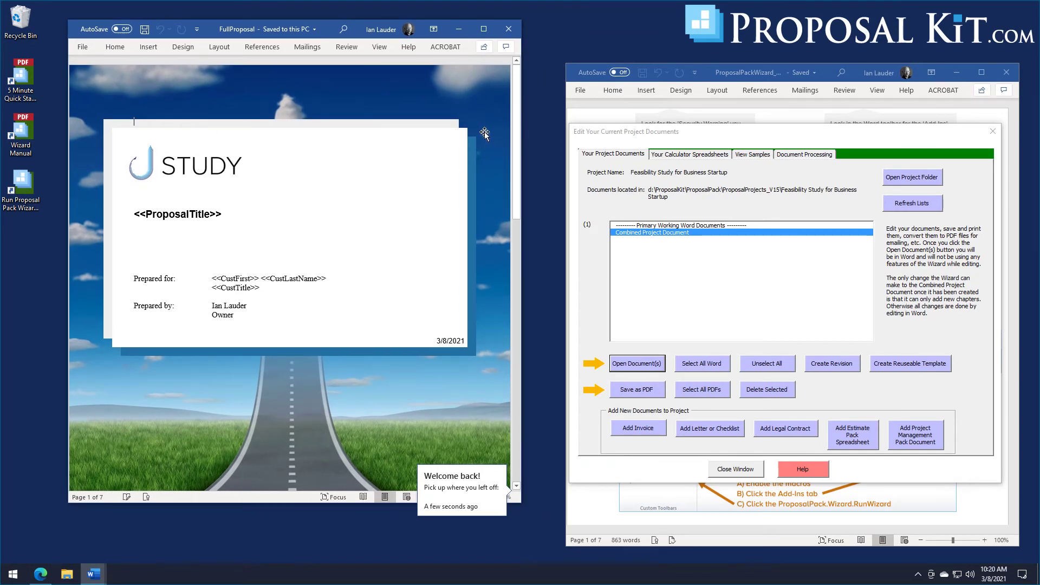
drag(525, 127, 545, 127)
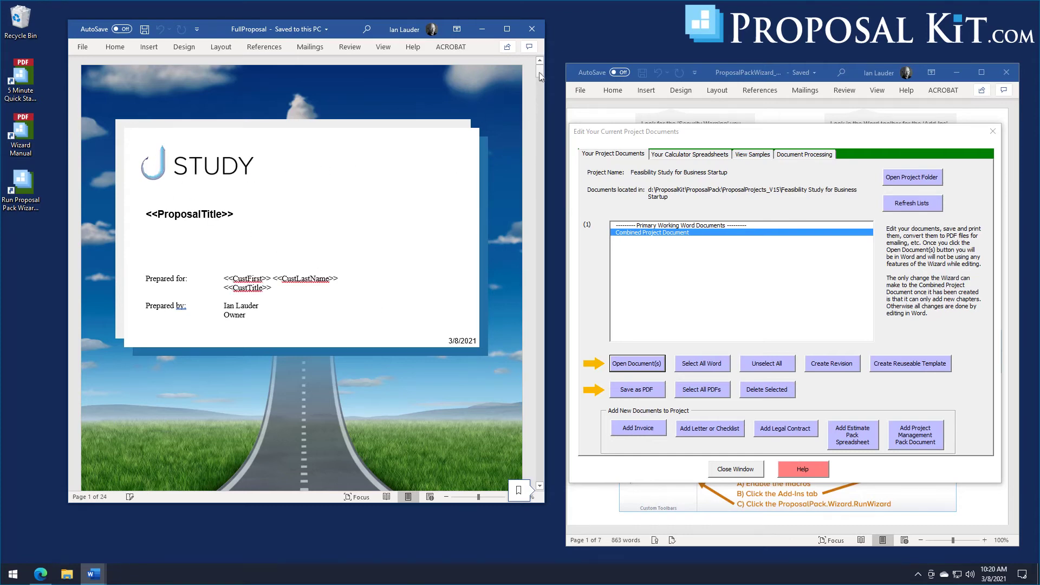
Step: Skim the study document from its title page through the table of contents to the Operating Costs chapter
mouse_move(540, 77)
mouse_down()
mouse_move(540, 86)
mouse_move(550, 69)
mouse_up()
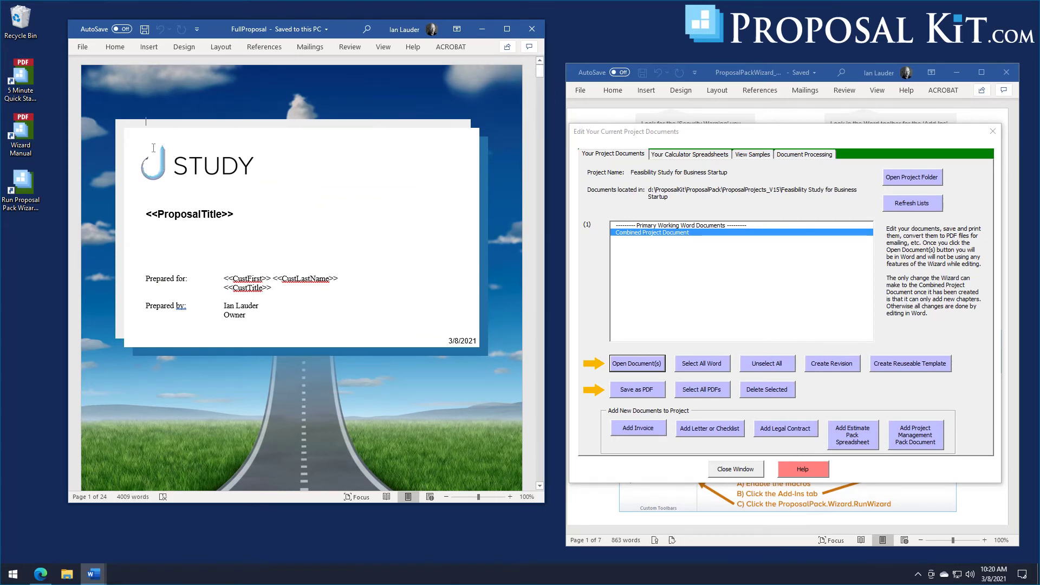
click(539, 71)
drag(539, 71, 540, 87)
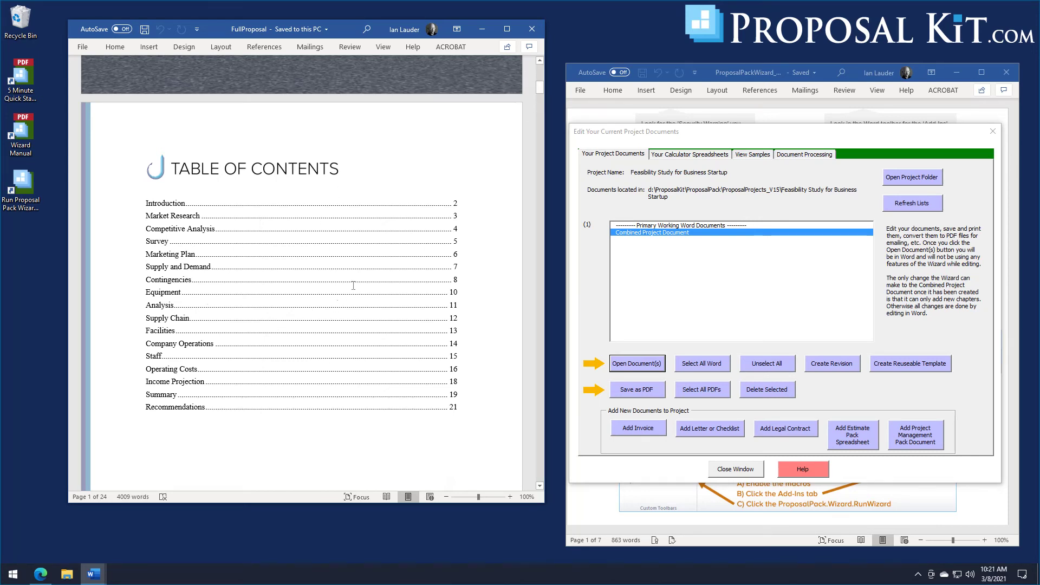
drag(543, 90, 539, 352)
Step: Compare the project's calculator spreadsheets with the Operating Costs and Income Projection chapters of the document
click(688, 154)
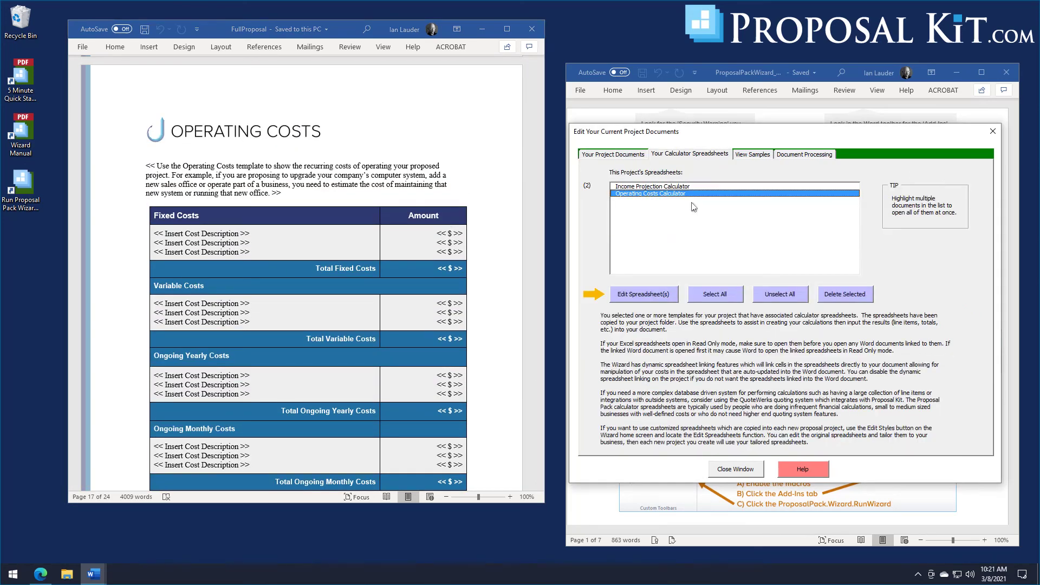
click(665, 194)
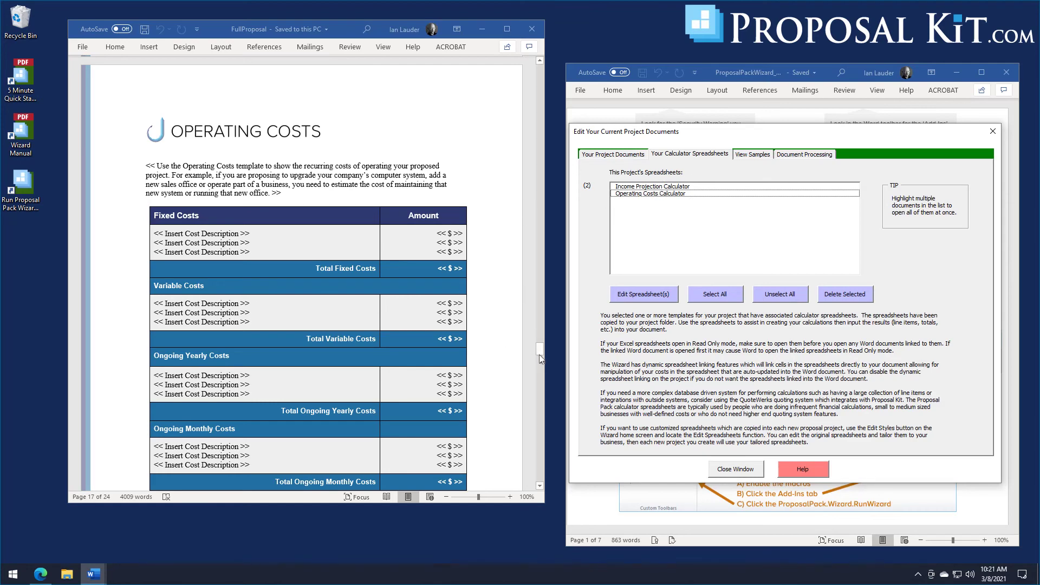
drag(539, 357, 552, 385)
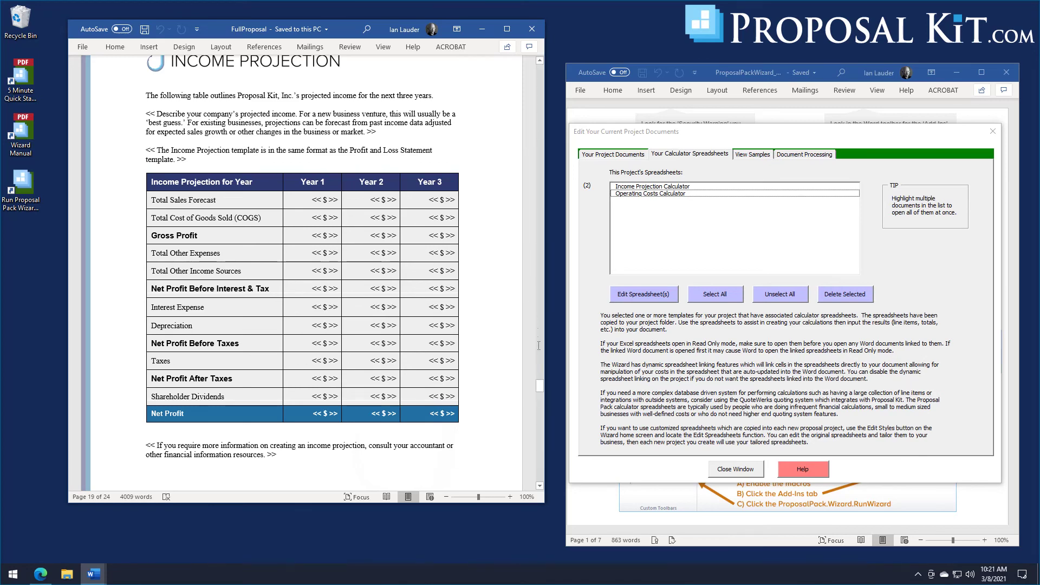
drag(540, 385, 541, 384)
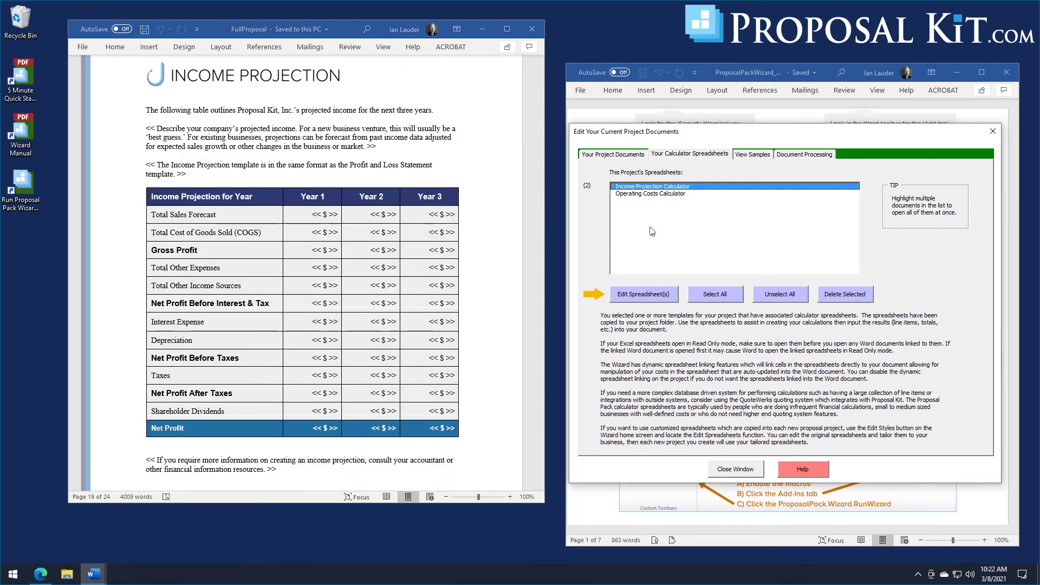
Step: Open the Income Projection Calculator spreadsheet and examine its rows down to the net profit and linking notes
click(643, 294)
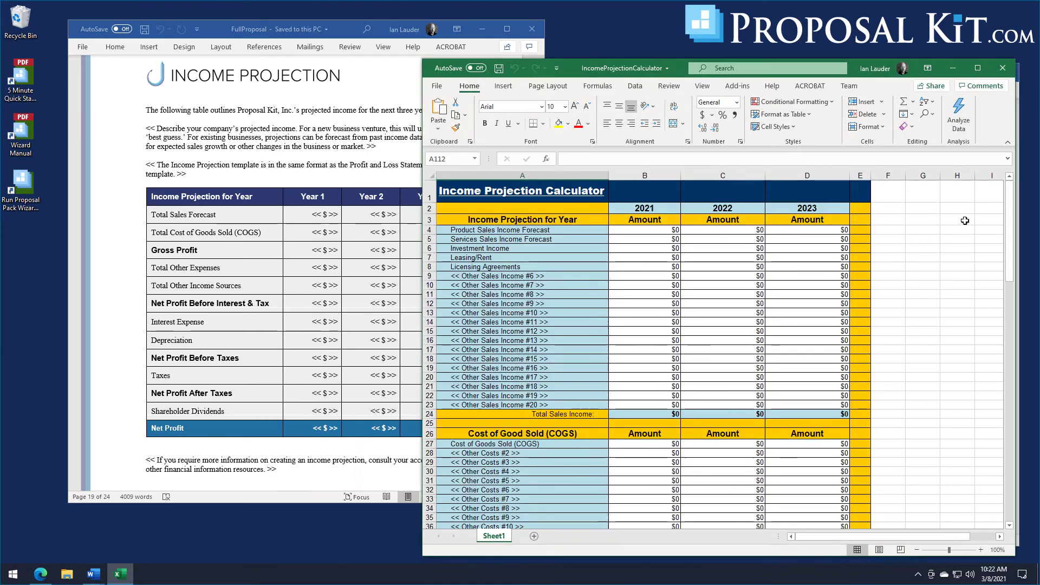
drag(1010, 206, 1011, 206)
drag(1011, 232, 1013, 475)
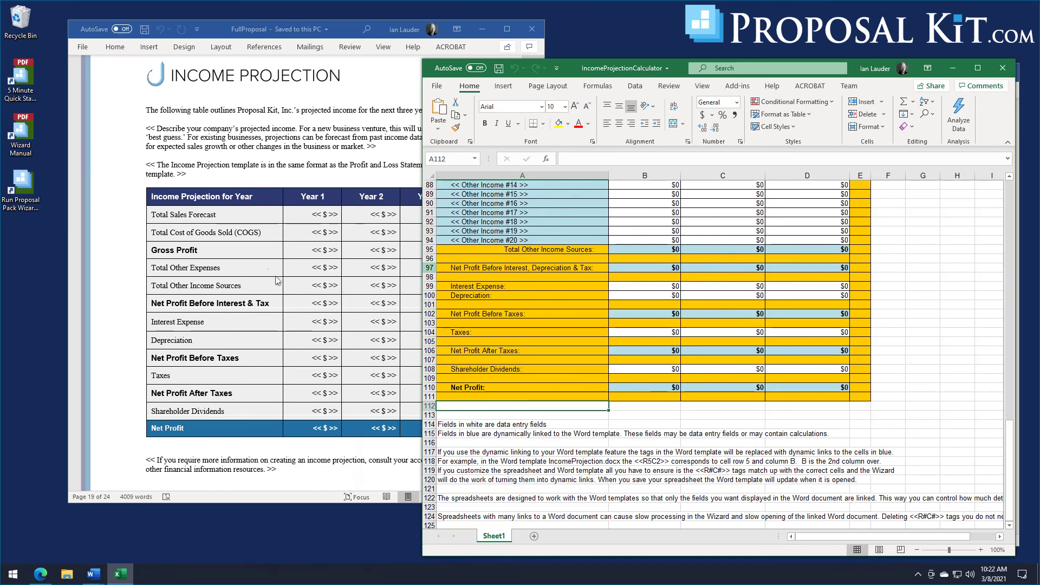
Step: Skim the study document to its back page and back to the title page, closing the Income Projection Calculator
click(303, 289)
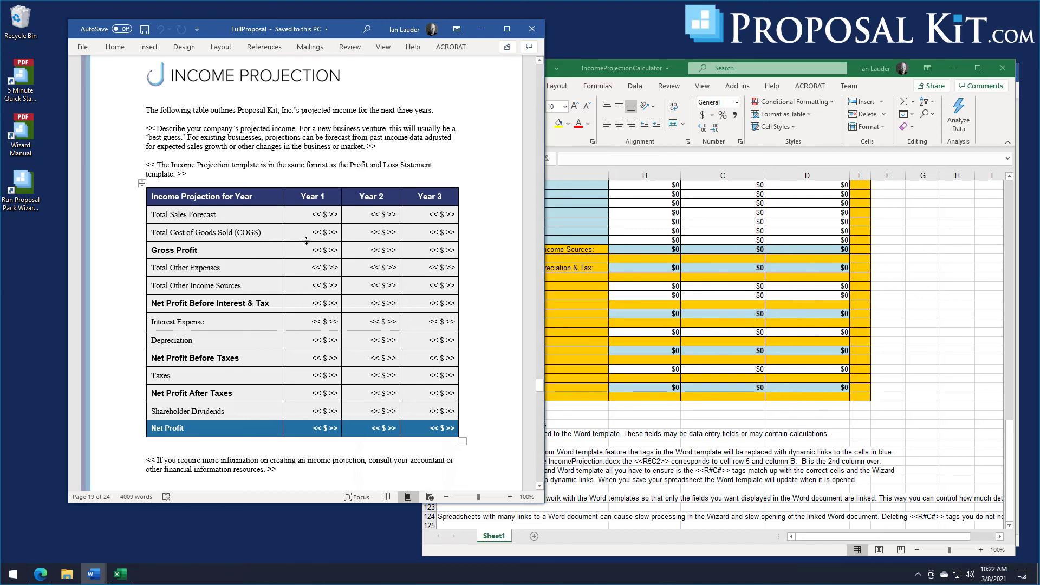
drag(540, 386, 546, 493)
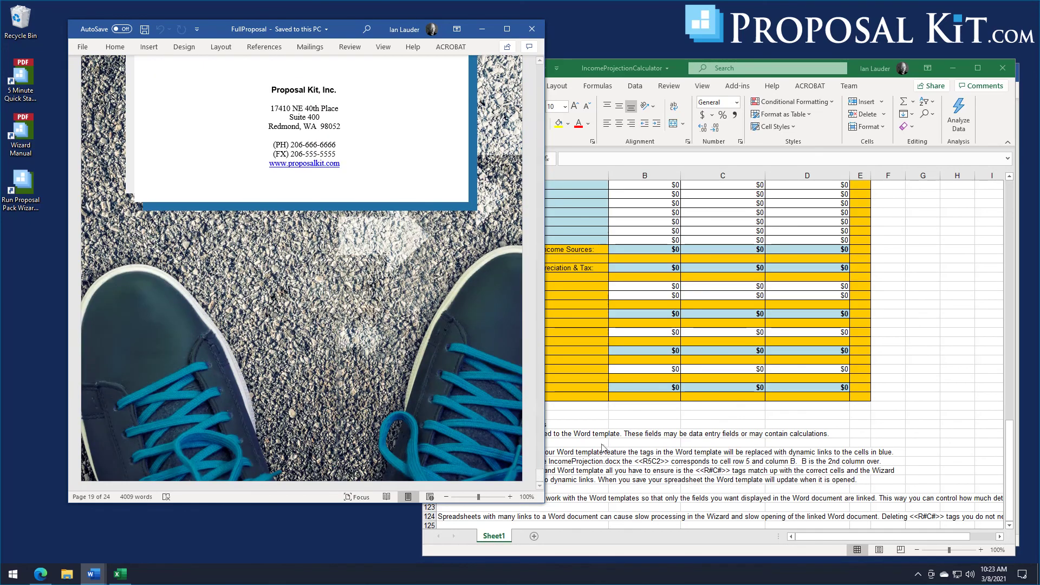
click(1002, 71)
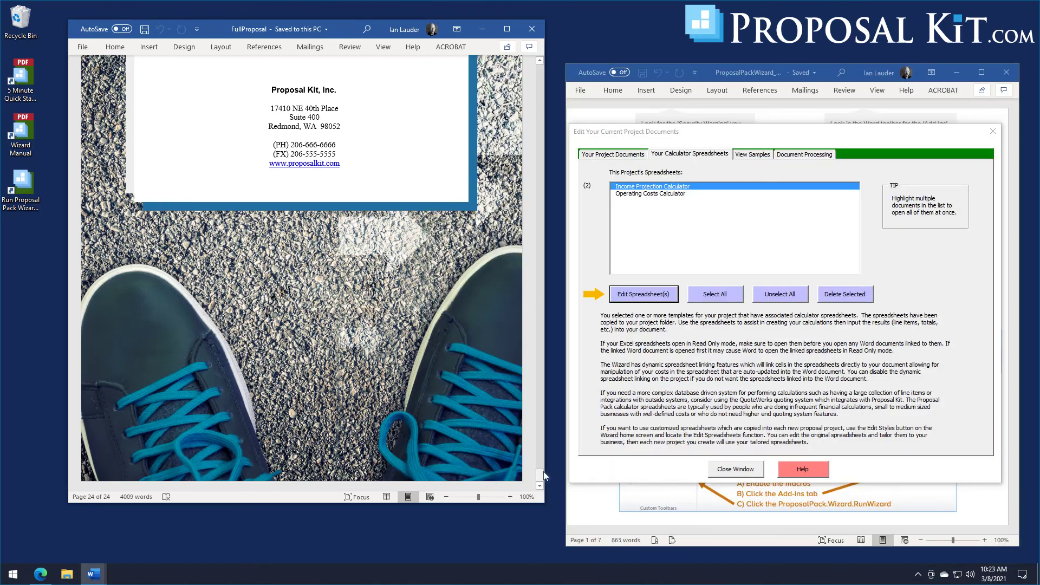
drag(544, 475, 543, 469)
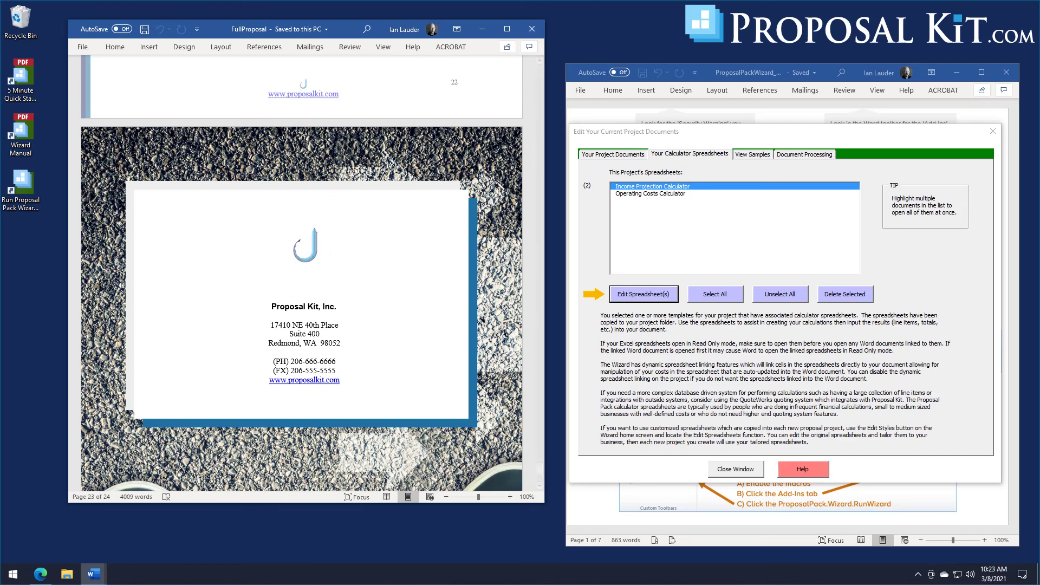
drag(539, 467, 604, 189)
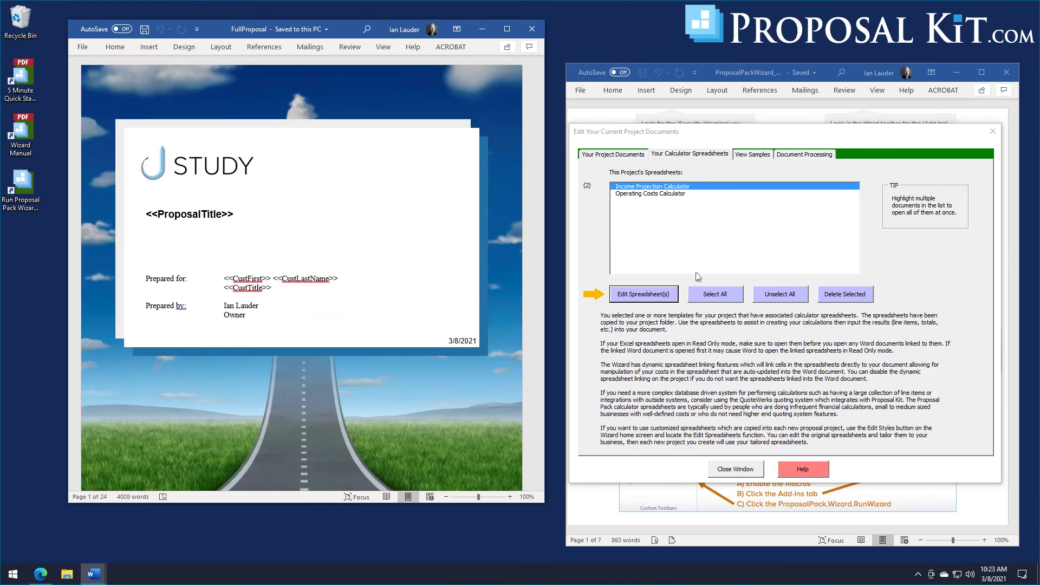